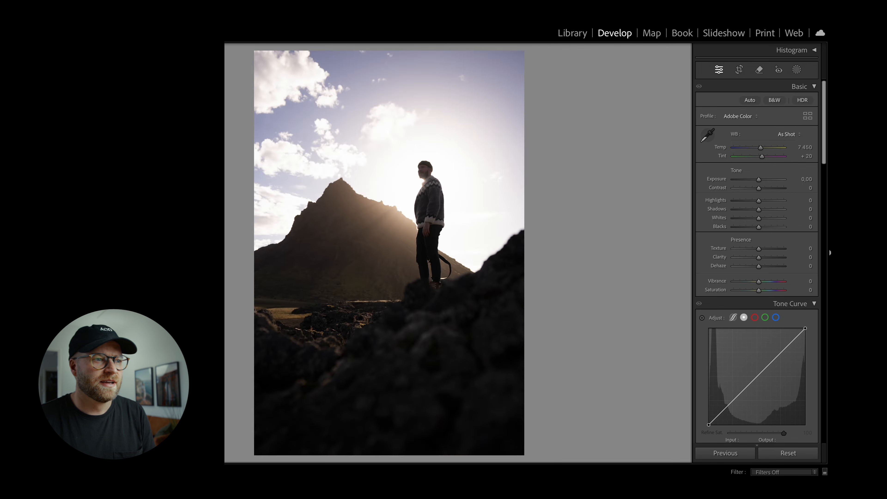
Step: Browse through the unedited photos up to the portrait-format shot of the waterfall in the mossy cliff
key("Right")
key("Right")
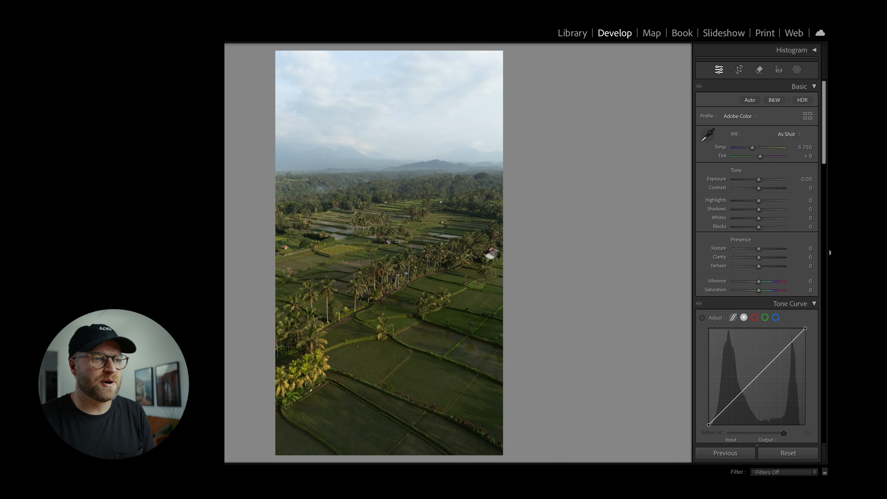
key("Right")
key("Right")
key("Right")
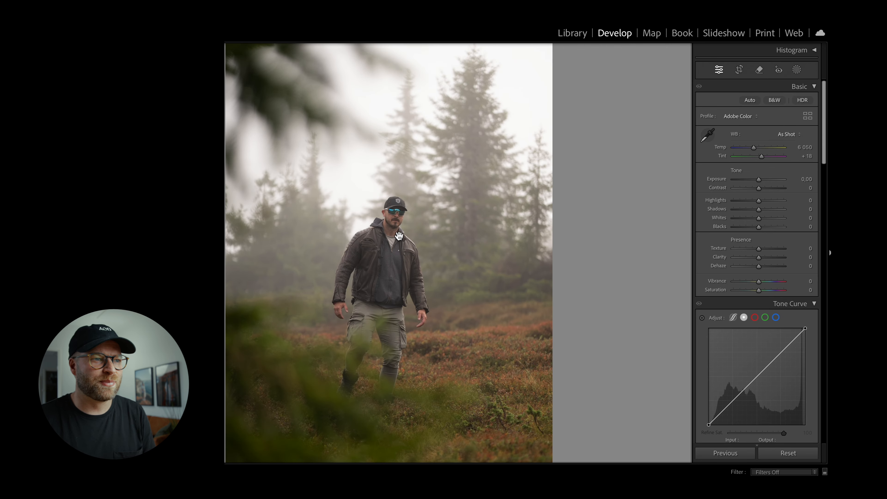
key("Right")
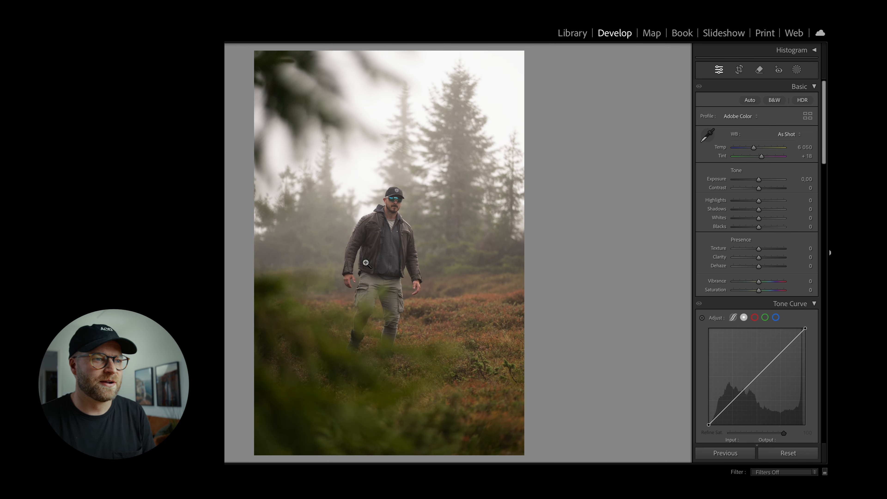
key("Right")
key("Right")
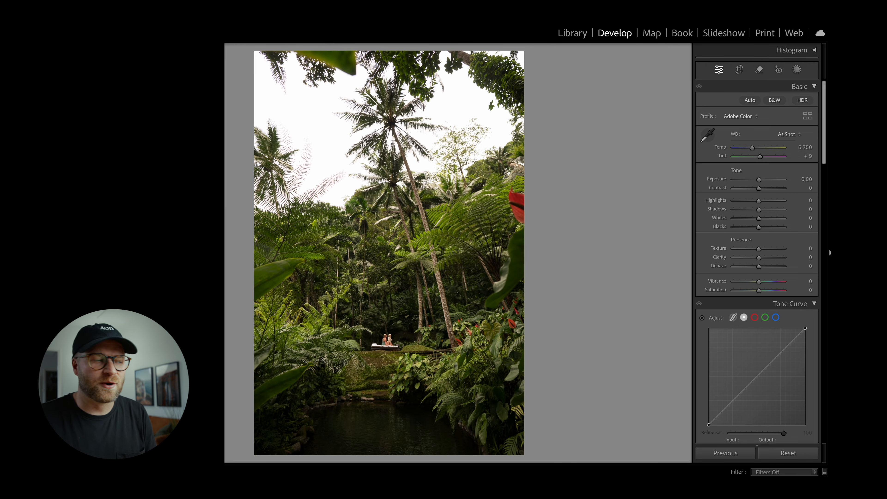
key("Right")
key("Right")
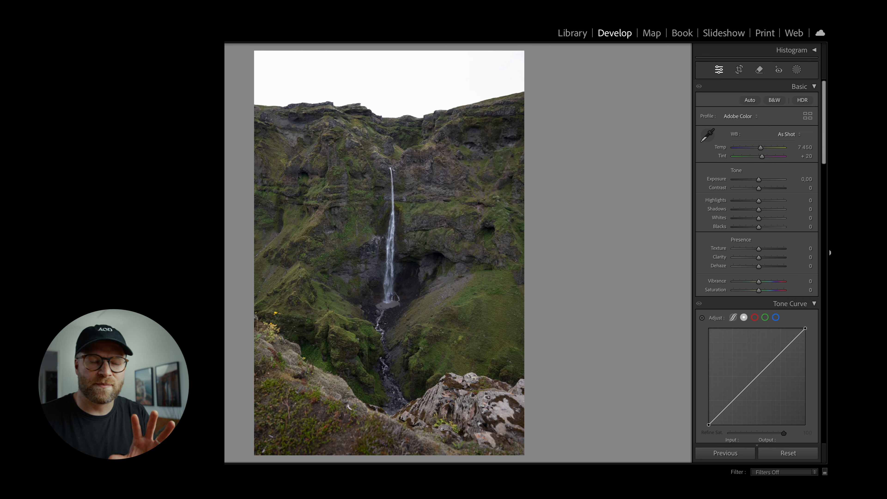
Step: Set the waterfall photo's white balance to a temperature of 6 500 and a tint of +15
left_click(797, 71)
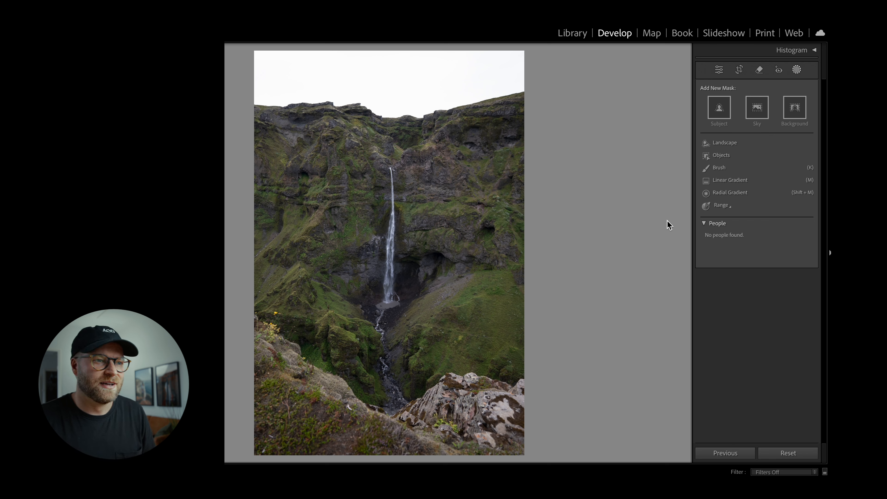
left_click(798, 72)
left_click(801, 147)
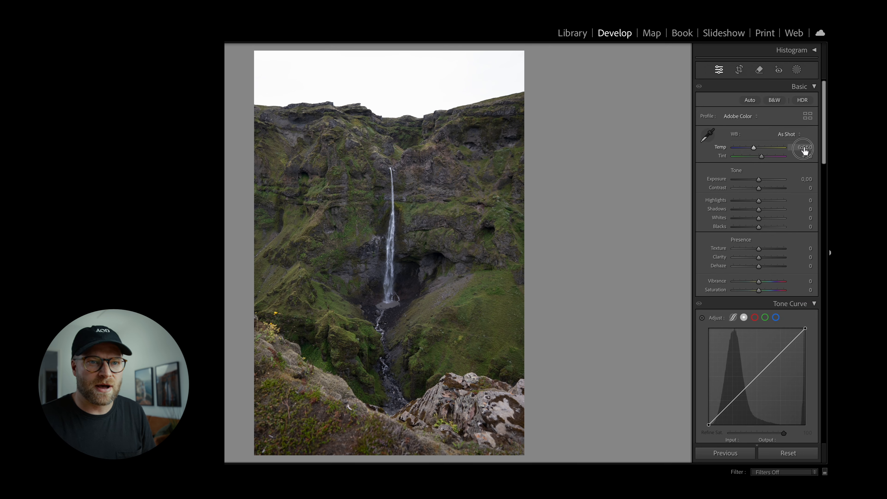
type("6 500")
key("Return")
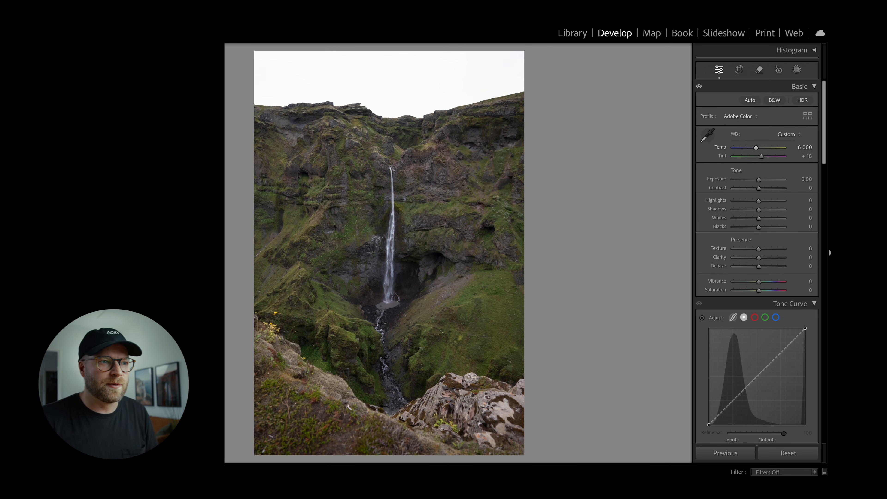
left_click(809, 156)
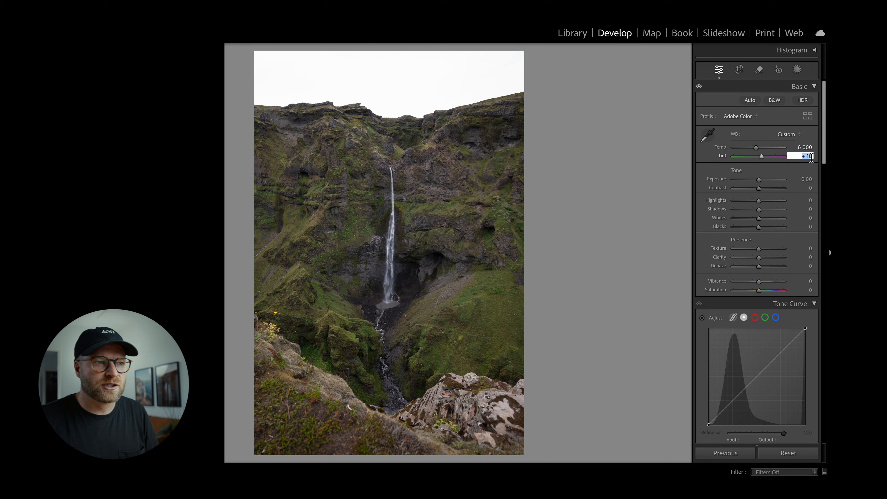
key("Return")
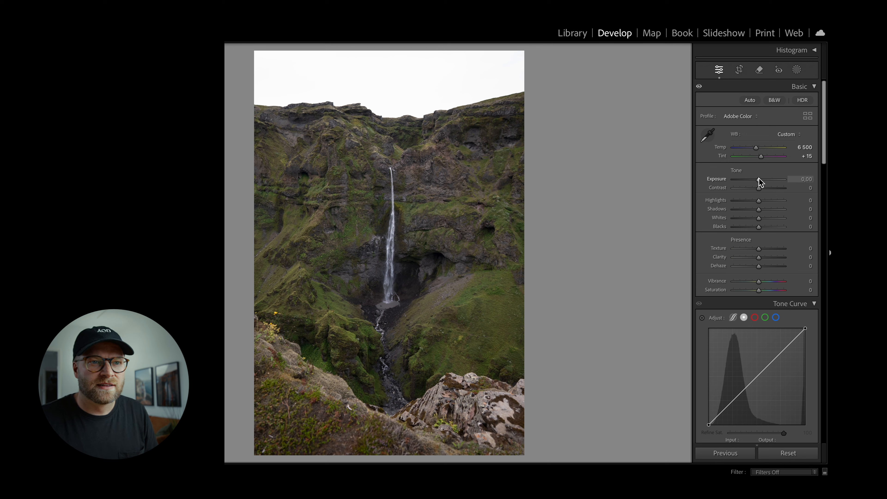
Step: Raise the photo's contrast to +47 and its exposure to +0,10, and check the result up close
left_click_drag(759, 188, 771, 191)
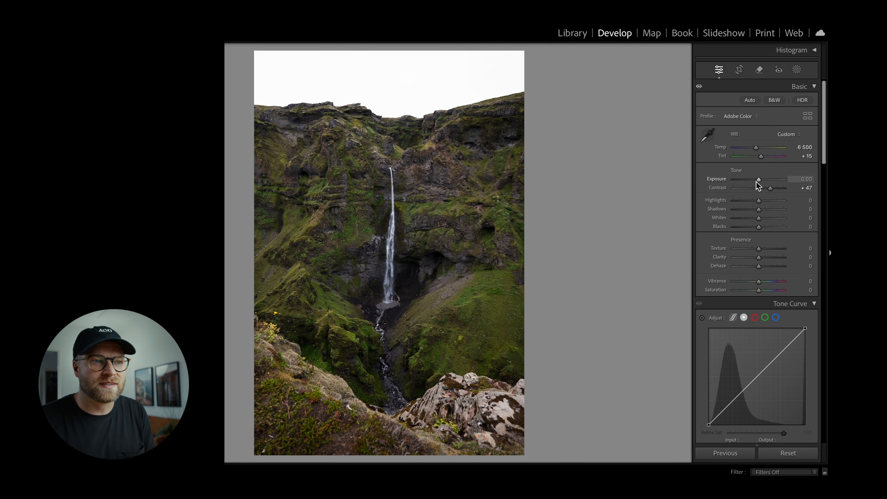
left_click(479, 311)
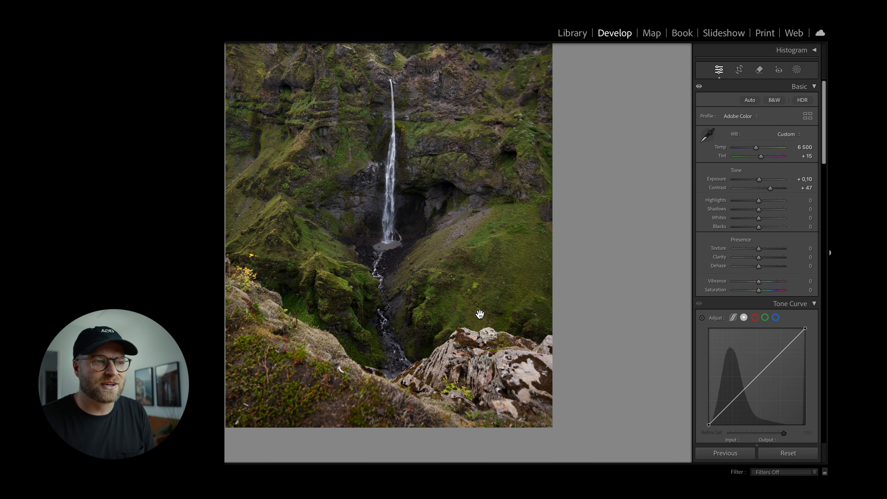
left_click(480, 259)
Step: In the HSL color mixer, shift the green hue to -54 and reduce the green saturation to -70
scroll(728, 295, "down", 8)
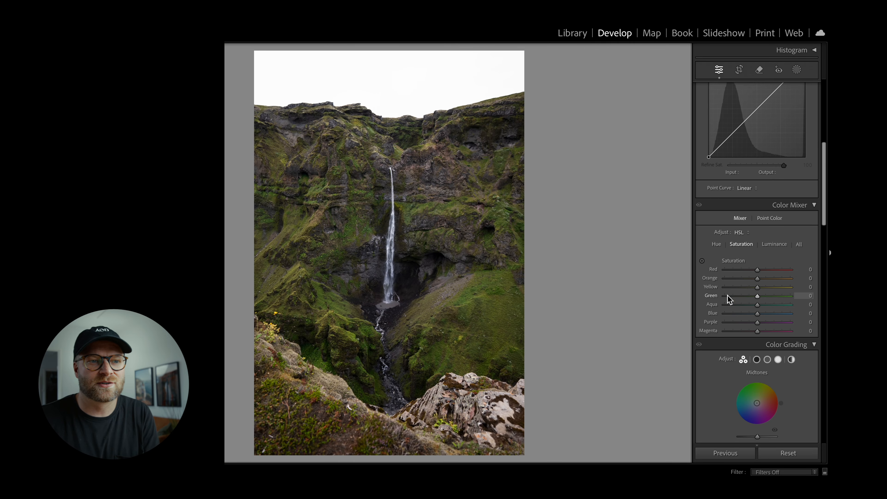
scroll(763, 249, "down", 2)
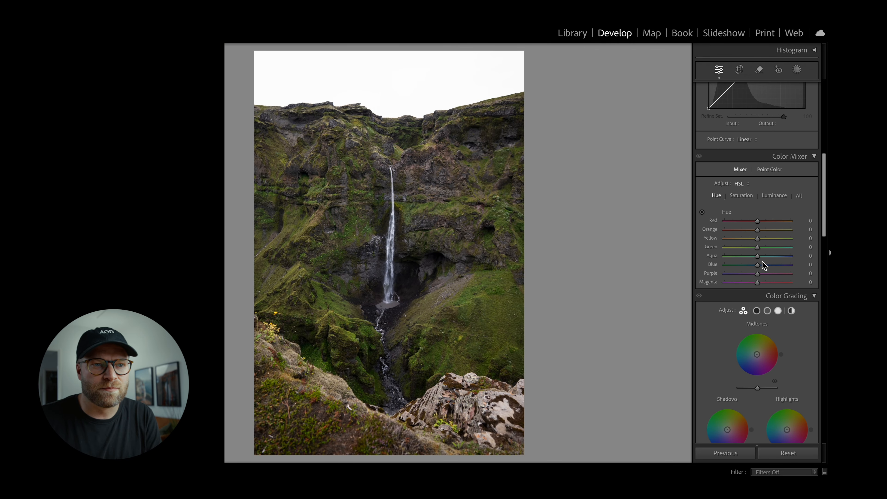
left_click_drag(757, 248, 746, 251)
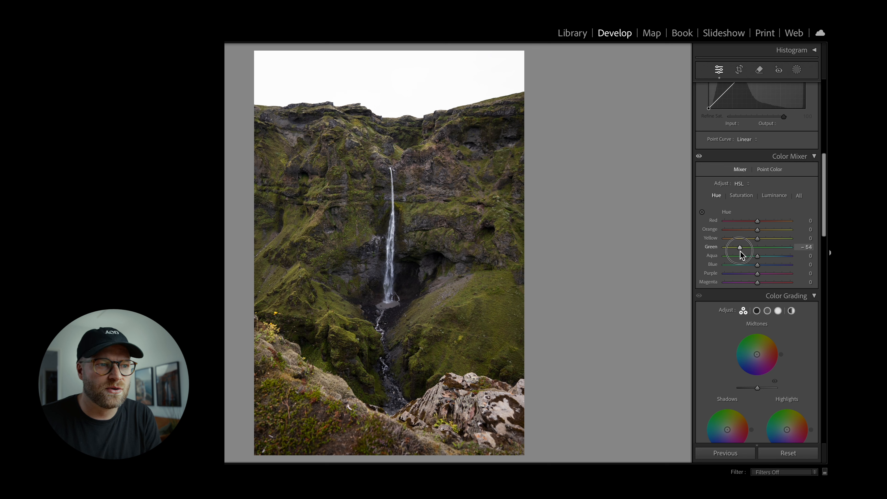
left_click(740, 195)
left_click_drag(747, 249, 734, 249)
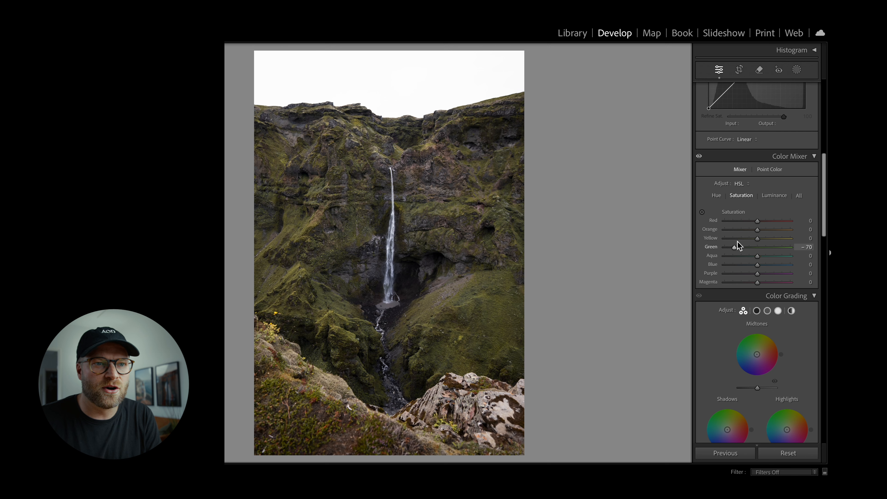
Step: Shift the yellow hue toward green and lower the yellow saturation to -7, comparing the photo before and after
left_click(716, 197)
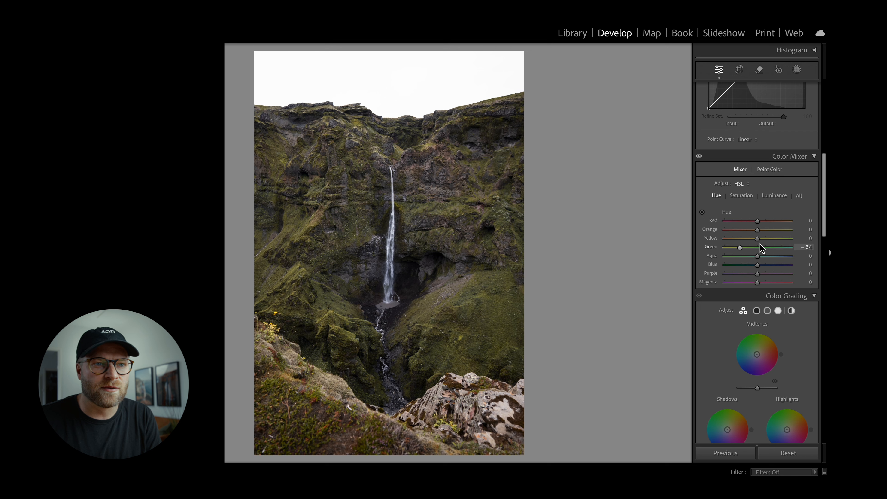
mouse_move(756, 241)
left_mouse_down()
mouse_move(770, 243)
mouse_move(747, 240)
mouse_move(759, 242)
left_mouse_up()
left_click(742, 195)
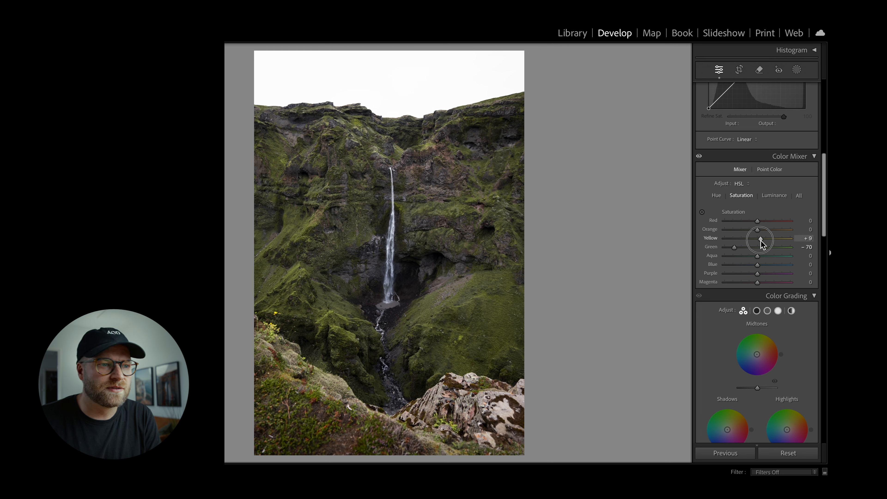
key("backslash")
key("backslash")
key("backslash")
key("backslash")
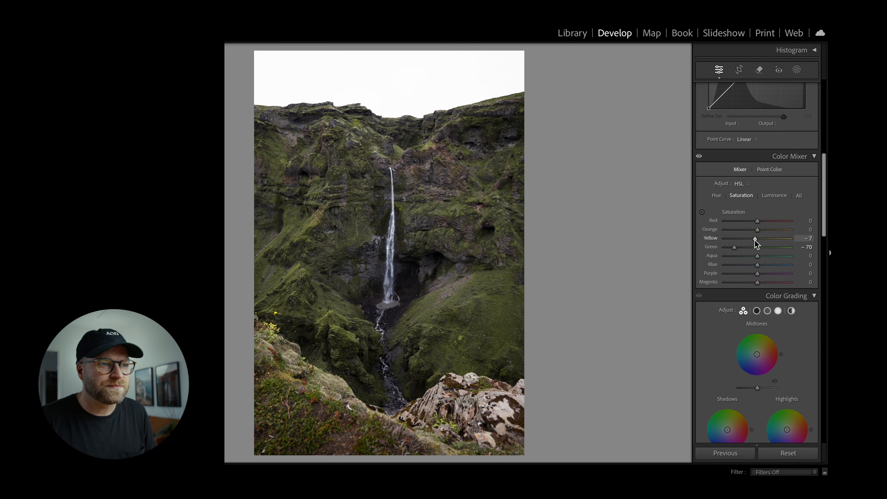
Step: Change the white balance to a tint of +10 and a temperature of 7 000, and set the contrast to +36
scroll(789, 250, "up", 10)
left_click(810, 149)
type("19")
key("Return")
left_click(802, 141)
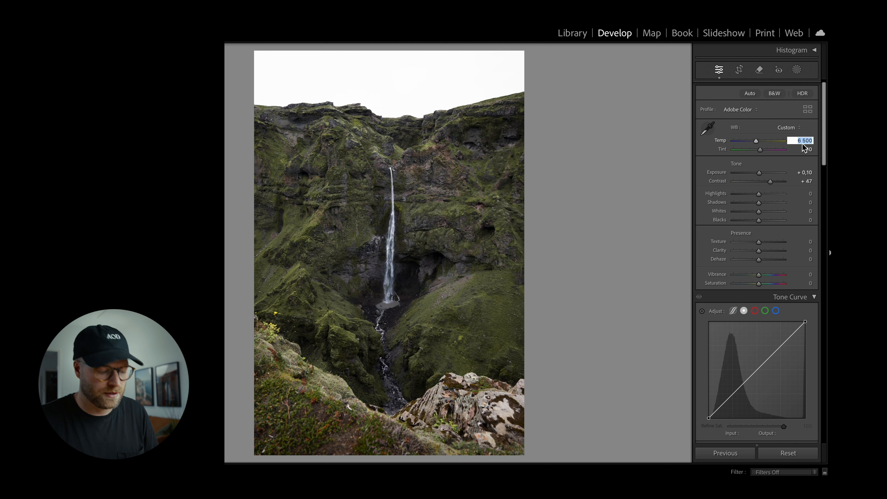
type("7000")
key("Return")
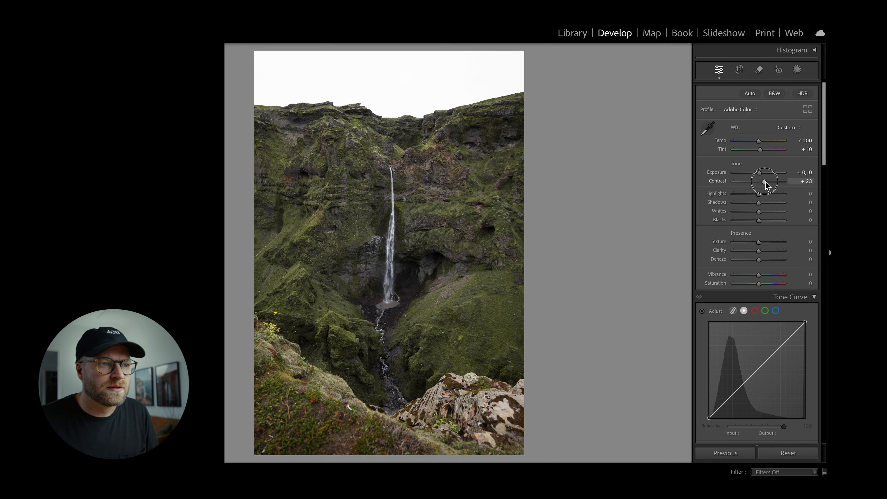
left_click_drag(769, 184, 768, 183)
Step: Shape the tone curve with a midpoint anchor, shadows 49 to 42, highlights 187 to 189, black point output 12 and white point output 244
scroll(758, 315, "down", 2)
left_click(758, 349)
left_click_drag(728, 379, 727, 383)
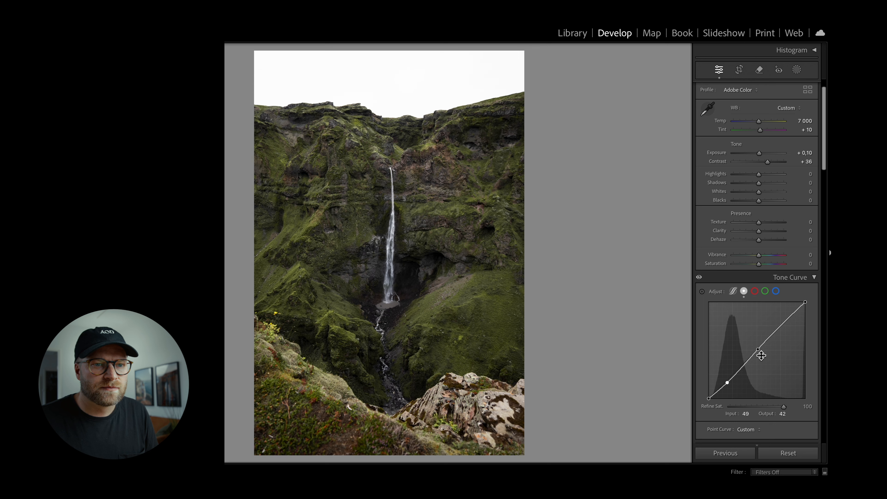
mouse_move(784, 323)
left_mouse_down()
mouse_move(781, 316)
mouse_move(780, 328)
left_mouse_up()
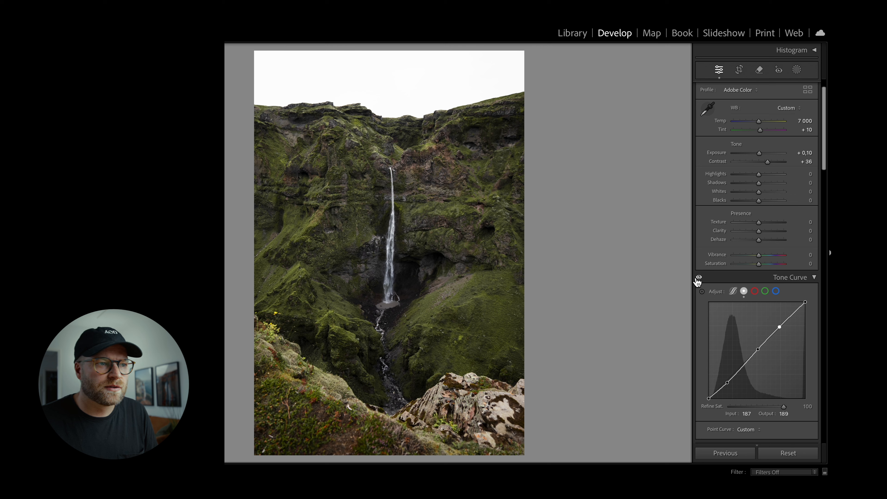
left_click_drag(710, 400, 709, 398)
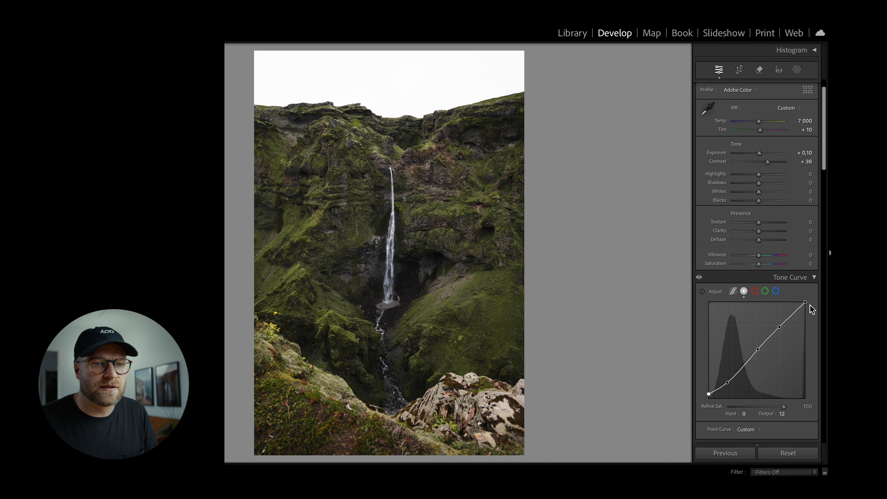
mouse_move(806, 305)
left_mouse_down()
mouse_move(809, 316)
mouse_move(814, 309)
left_mouse_up()
Step: Warm the photo to a temperature of 7 500 and raise the exposure to +0,20
left_click(805, 120)
type("7 500")
key("Return")
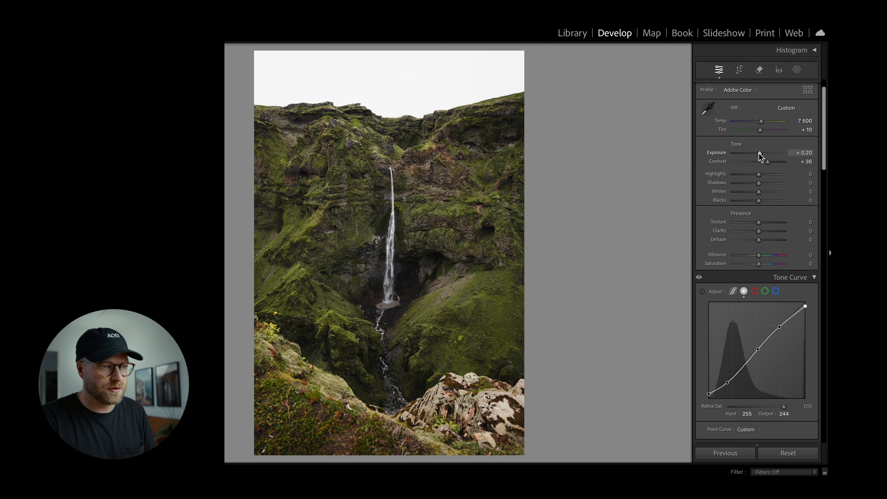
Step: Lower the yellow saturation slightly further and adjust the green hue to -53 in the color mixer
scroll(775, 248, "down", 3)
scroll(775, 248, "down", 10)
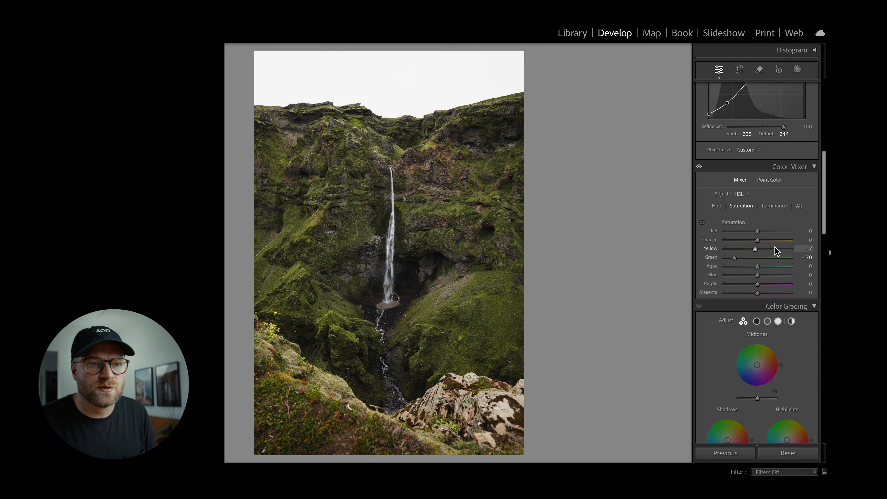
mouse_move(756, 197)
left_mouse_down()
mouse_move(731, 207)
mouse_move(753, 206)
left_mouse_up()
left_click(717, 152)
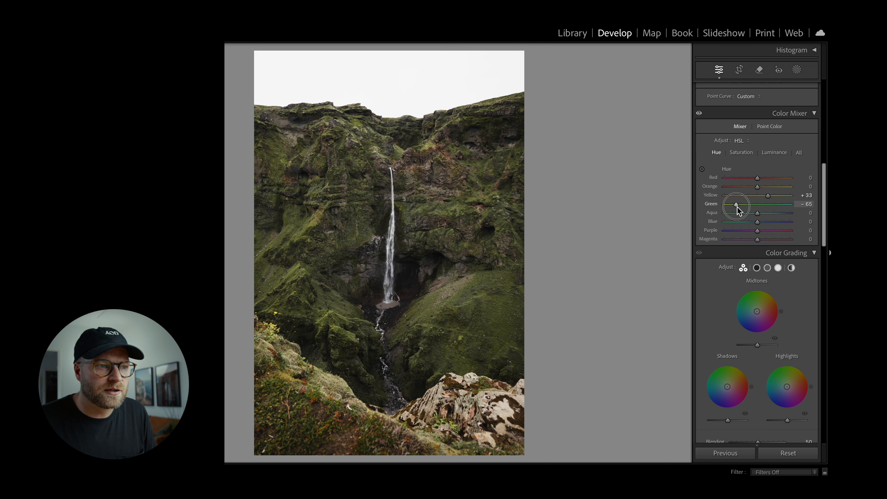
key("alt")
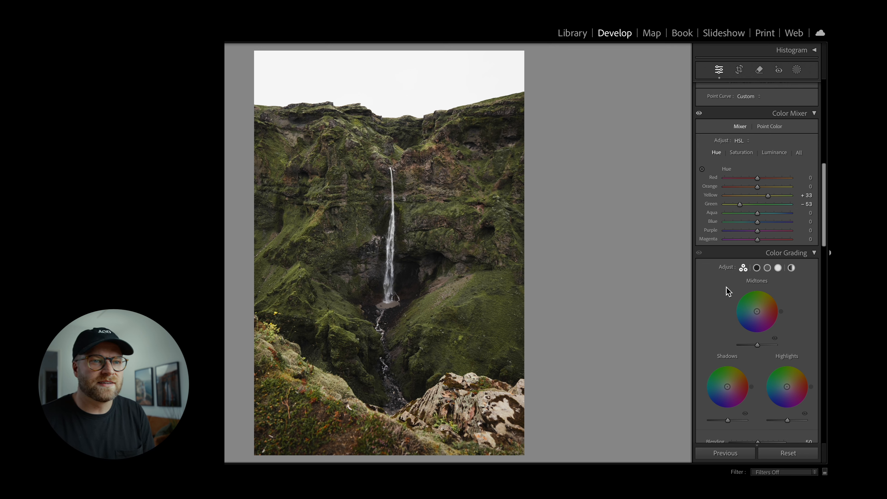
Step: Add a radial gradient mask as a tall ellipse centred over the waterfall, reaching from the cliff top down to the stream
scroll(727, 287, "up", 10)
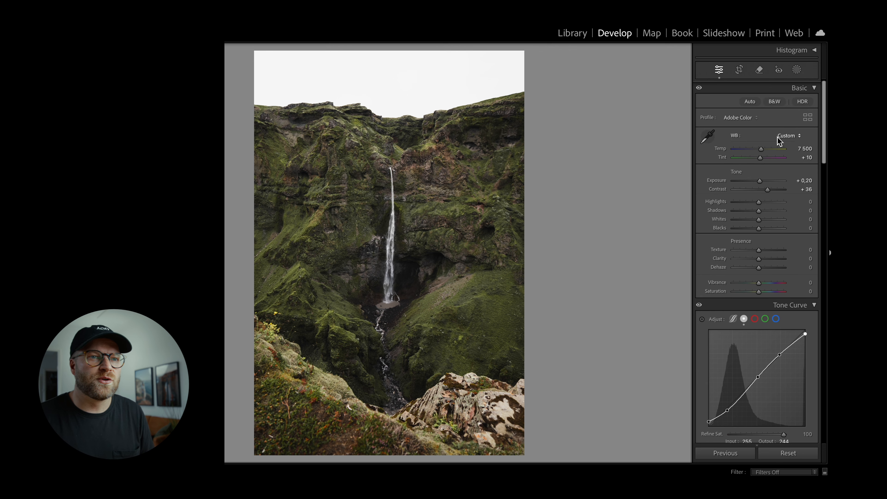
left_click(796, 71)
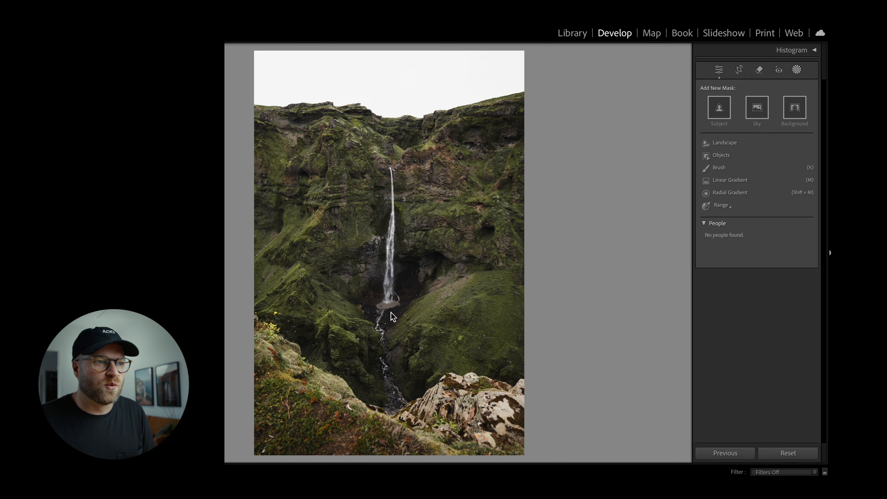
left_click(736, 193)
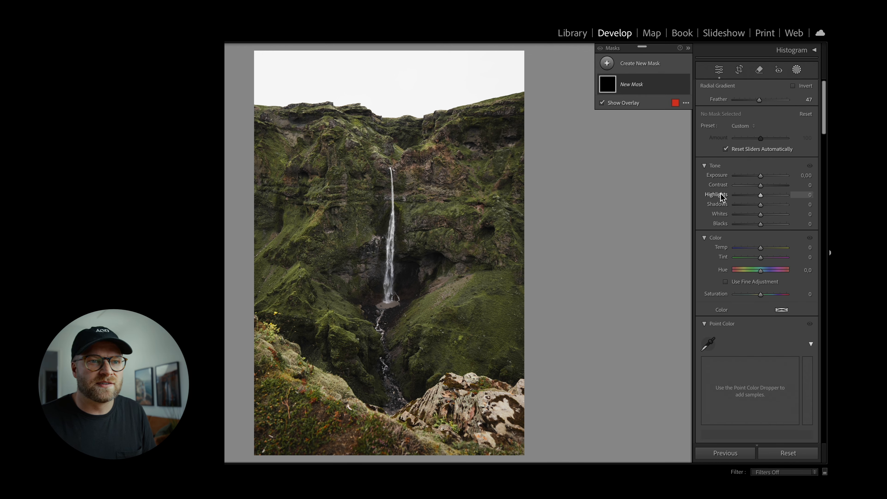
left_click_drag(385, 223, 430, 334)
left_click_drag(385, 223, 388, 244)
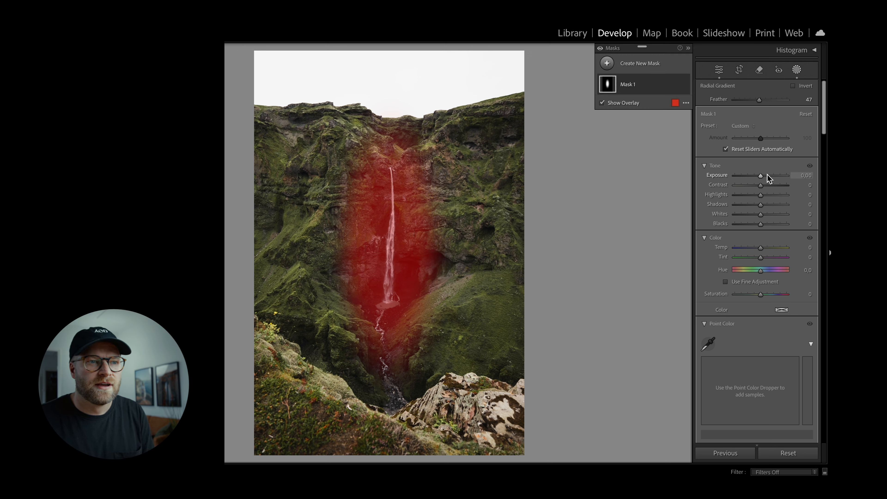
Step: Set the waterfall mask's exposure to 0,30 and its contrast to 17
left_click_drag(764, 175, 767, 174)
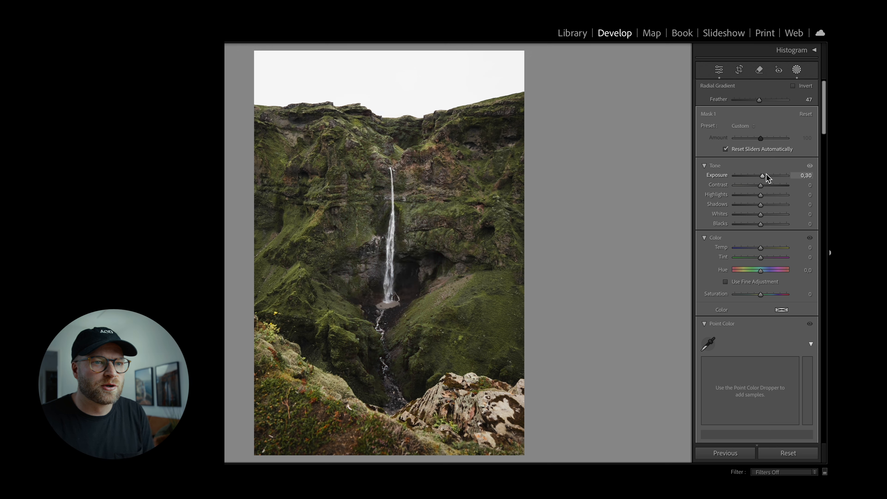
left_click_drag(760, 187, 764, 188)
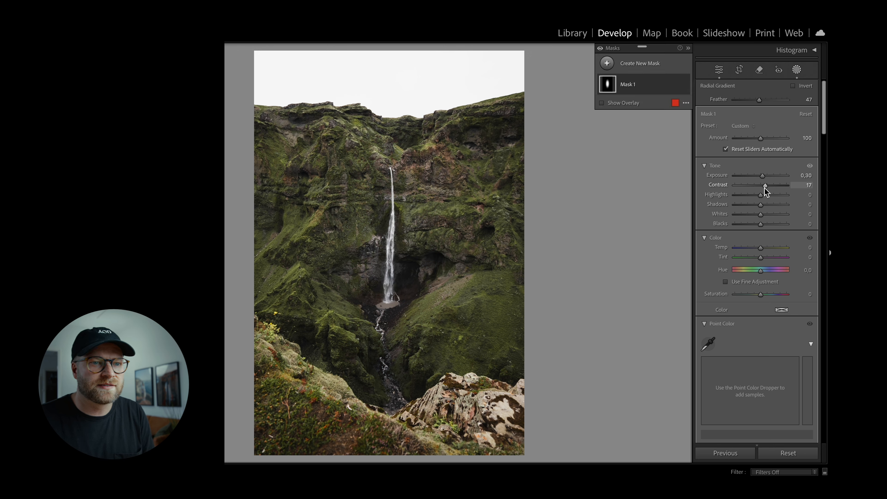
scroll(764, 189, "down", 10)
scroll(765, 192, "down", 1)
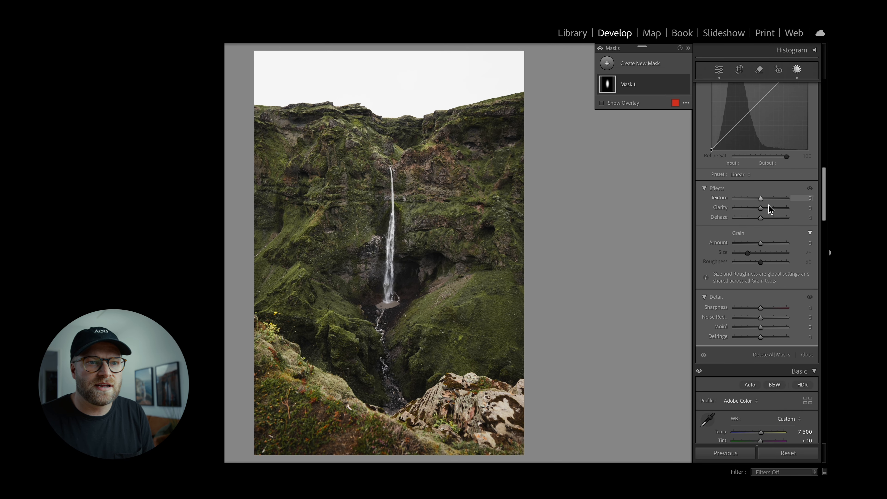
Step: Set the waterfall mask's clarity to 15, narrow and shorten its ellipse around the falls, and check the coverage with the overlay
left_click_drag(762, 210, 764, 210)
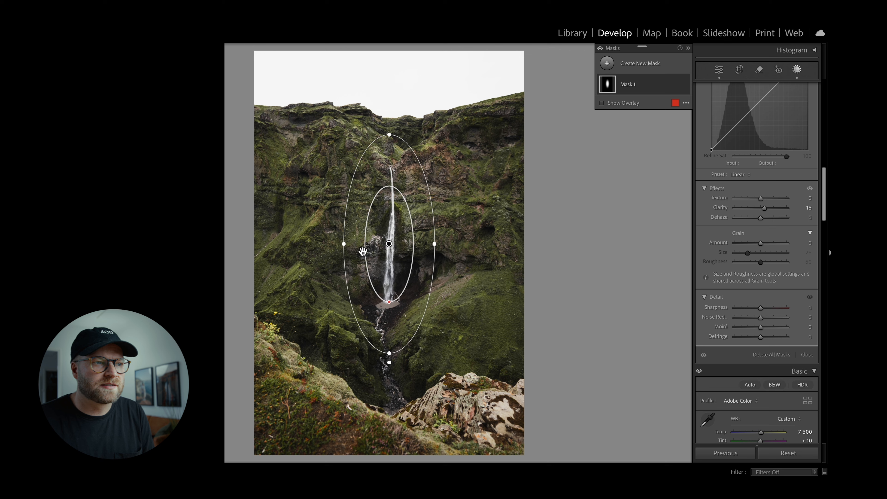
left_click_drag(346, 247, 358, 247)
mouse_move(389, 136)
left_mouse_down()
mouse_move(391, 154)
mouse_move(390, 145)
left_mouse_up()
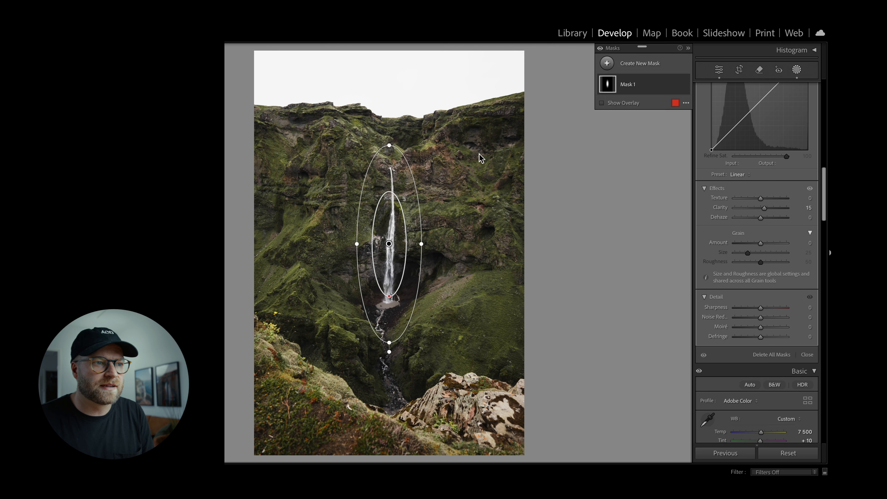
left_click(601, 103)
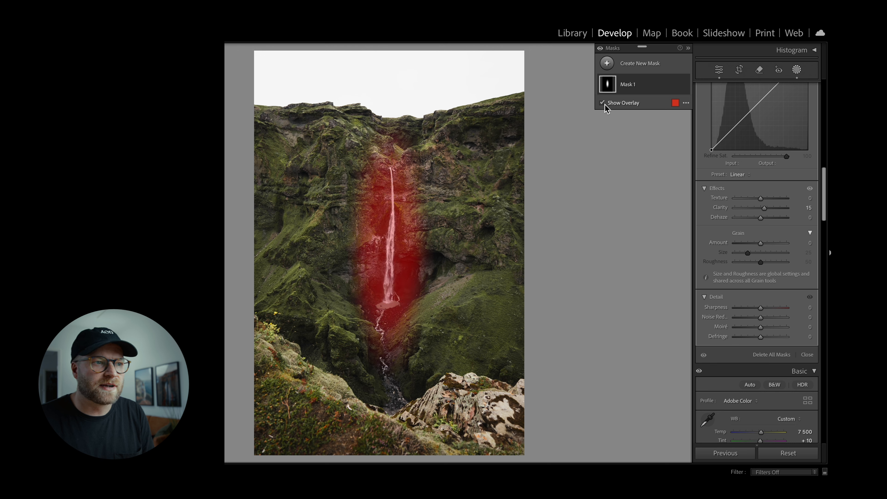
left_click(602, 102)
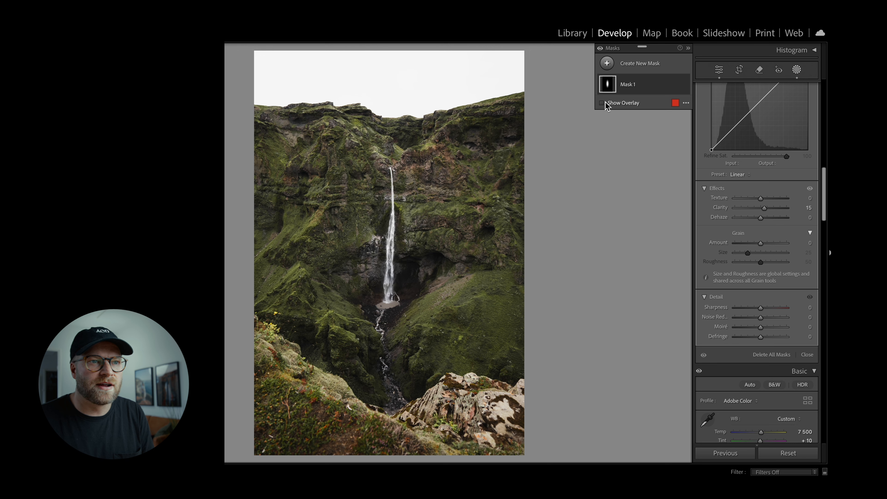
Step: Toggle the waterfall mask's visibility repeatedly to compare the photo with and without its adjustments
left_click(686, 84)
left_click(687, 85)
left_click(687, 85)
left_click(687, 84)
left_click(687, 85)
left_click(686, 85)
left_click(686, 85)
left_click(687, 84)
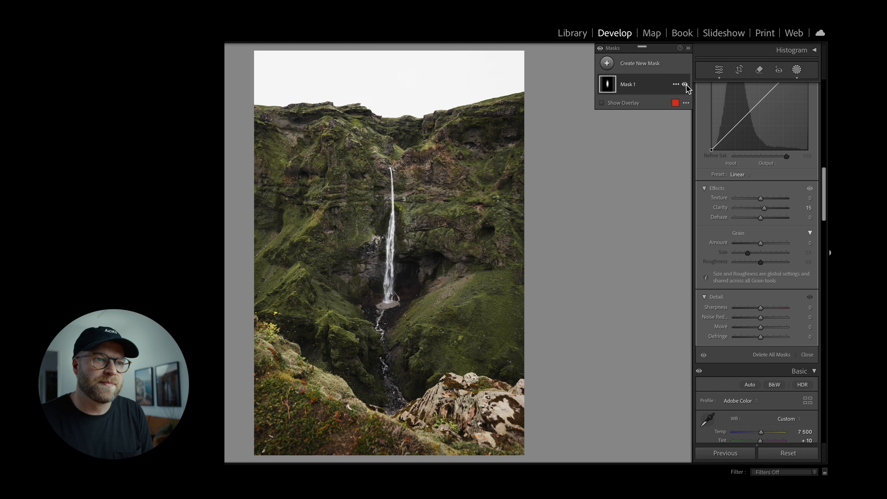
Step: Add a second radial gradient mask centred on the waterfall, invert it to cover the surroundings, and widen its ellipse across the cliff
left_click(797, 70)
left_click(797, 73)
left_click(607, 63)
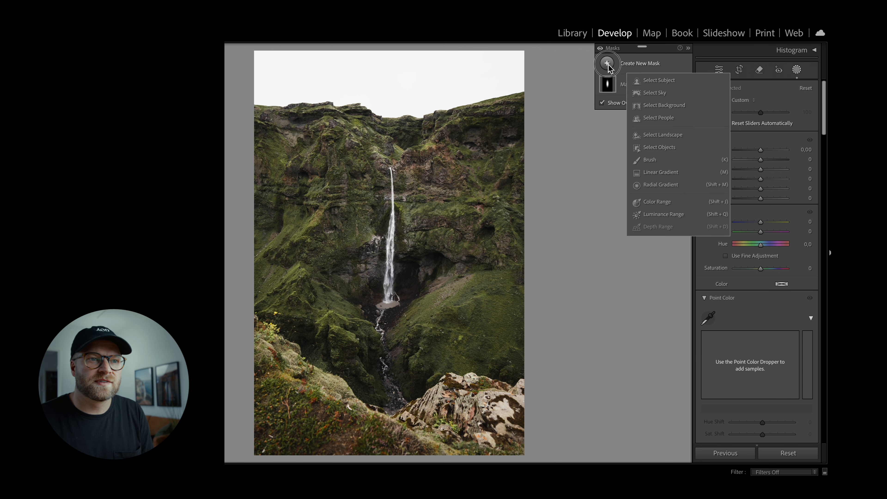
left_click(661, 184)
left_click_drag(386, 262, 443, 383)
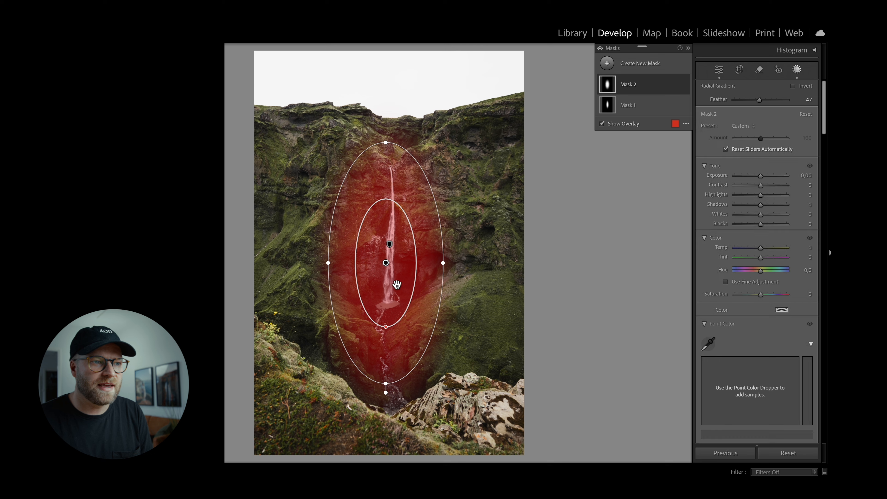
left_click_drag(386, 263, 390, 266)
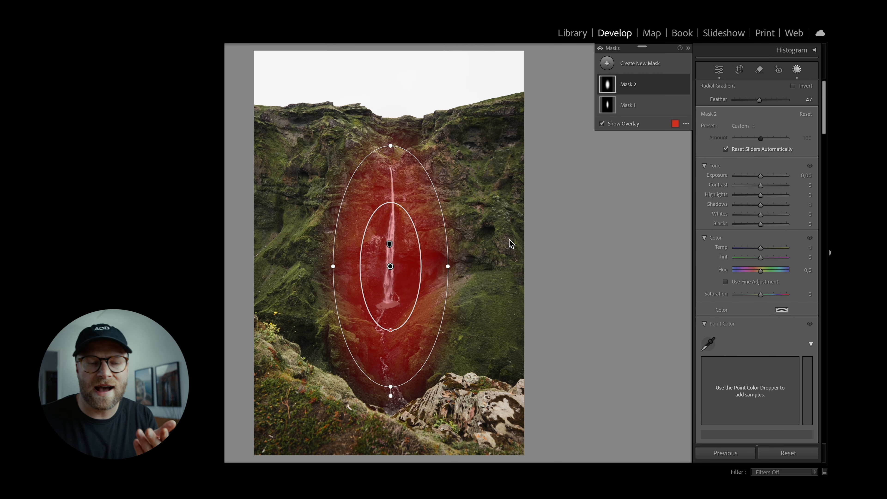
left_click(793, 85)
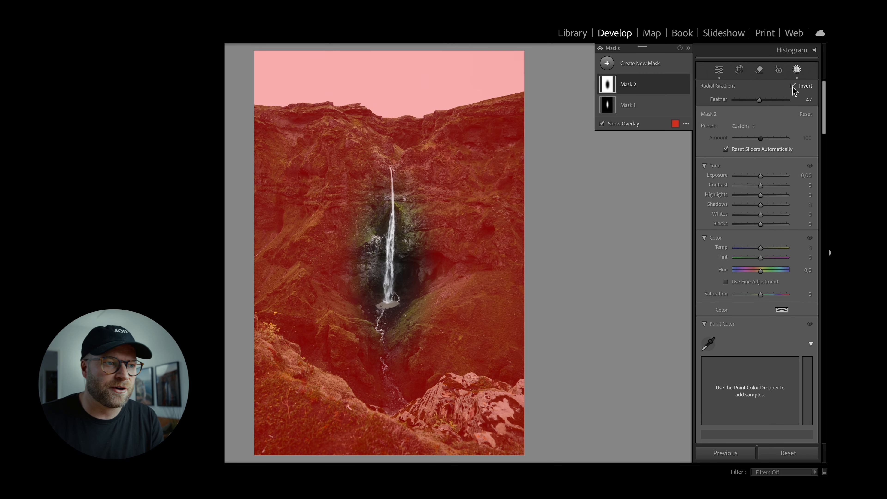
left_click_drag(334, 269, 302, 274)
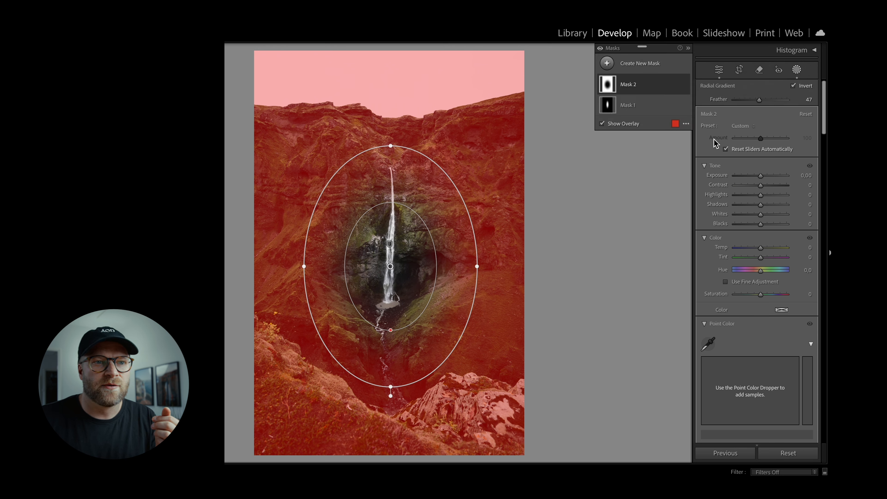
Step: Darken the surroundings by setting the inverted radial mask's exposure to -0,40
left_click_drag(761, 179, 760, 178)
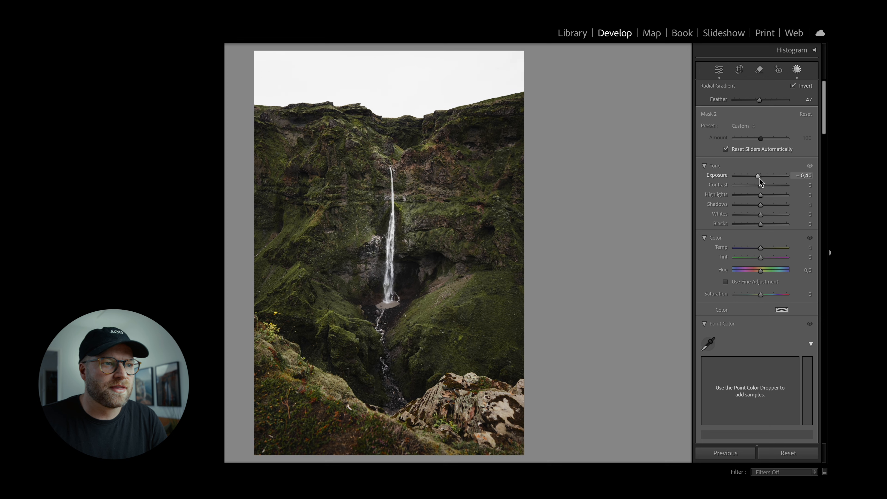
left_click_drag(759, 178, 759, 179)
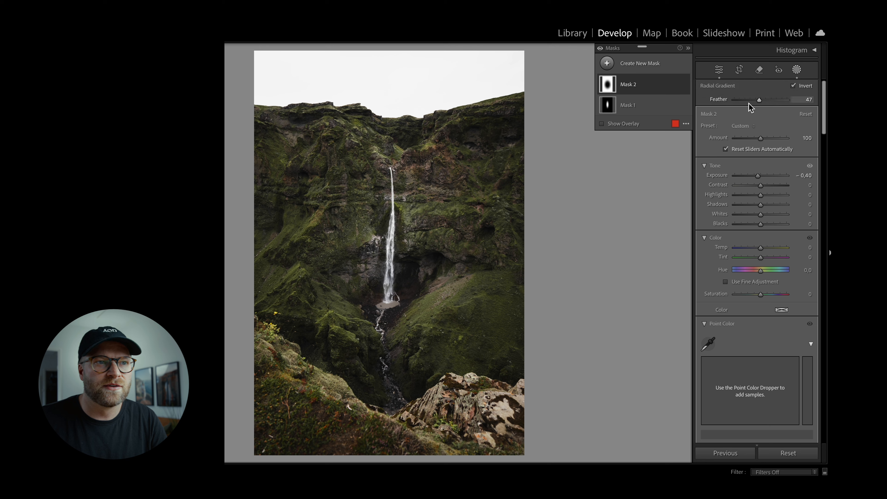
left_click(797, 71)
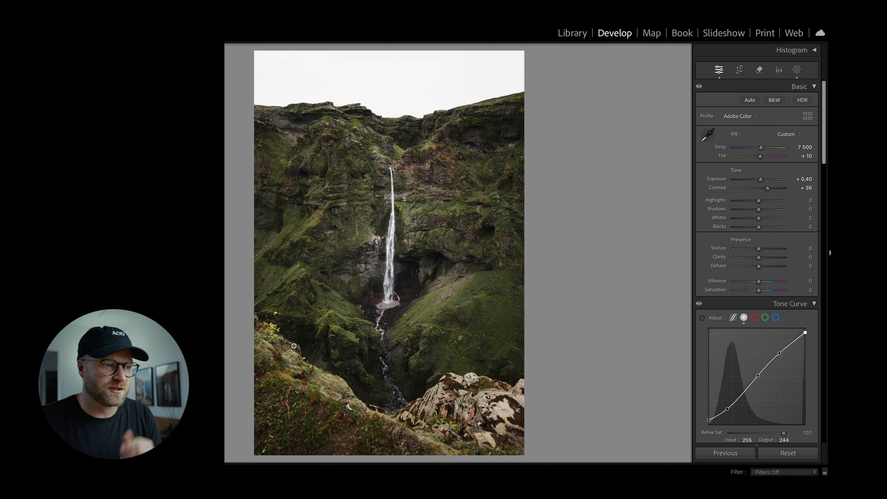
Step: Heal the pale spot on the mossy foreground slope with a size 11 brush
left_click(348, 426)
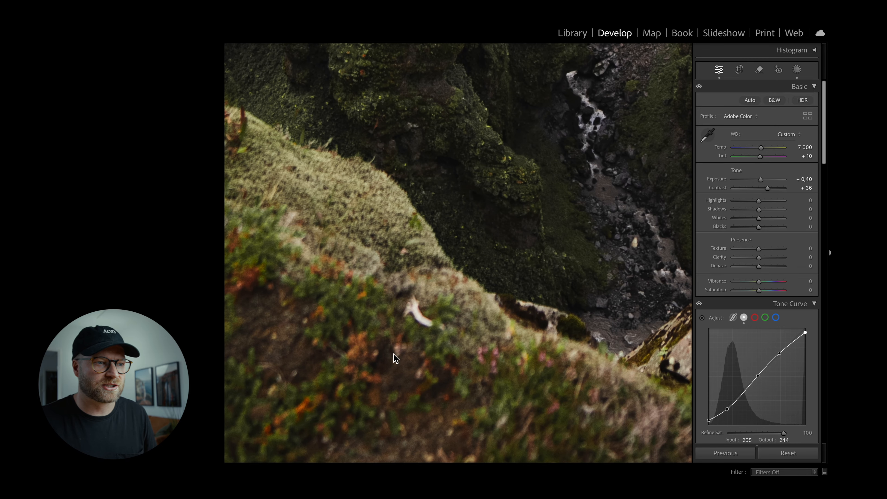
key("q")
mouse_move(428, 329)
left_mouse_down()
mouse_move(394, 290)
mouse_move(412, 310)
left_mouse_up()
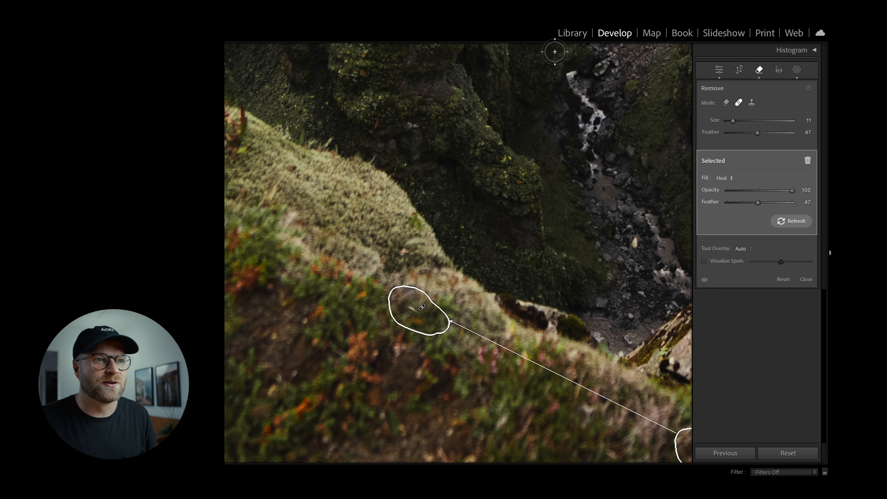
Step: Heal the remaining distracting spots along the grassy foreground with a size 9 brush and return to the full photo view
key("z")
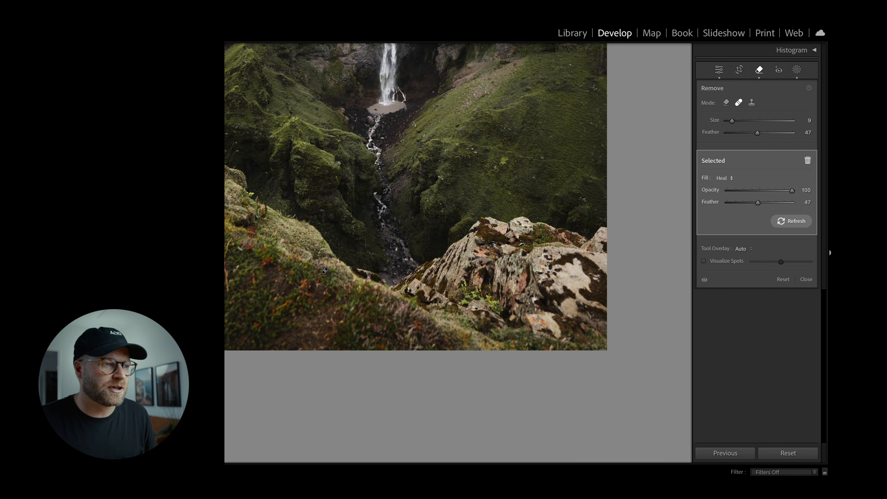
left_click_drag(231, 294, 232, 243)
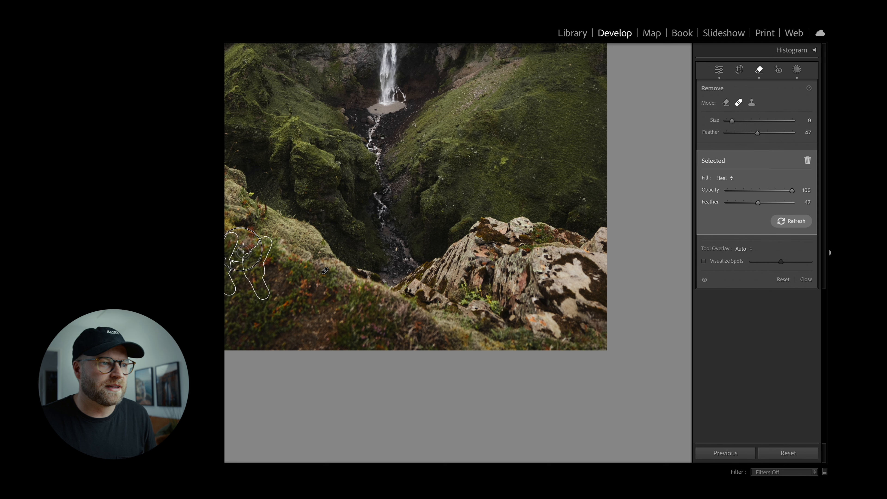
left_click(316, 285)
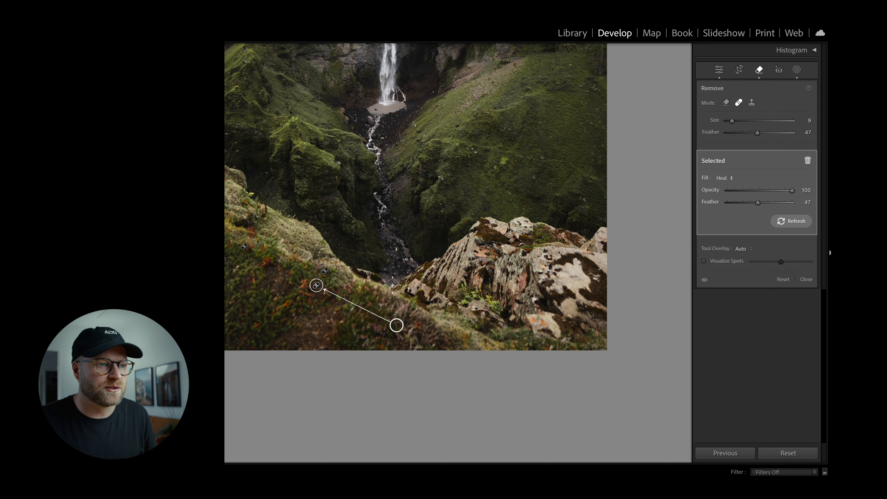
mouse_move(418, 336)
left_mouse_down()
mouse_move(406, 327)
mouse_move(435, 342)
mouse_move(409, 345)
left_mouse_up()
left_click(552, 350)
mouse_move(418, 146)
left_mouse_down()
mouse_move(382, 307)
mouse_move(363, 304)
left_mouse_up()
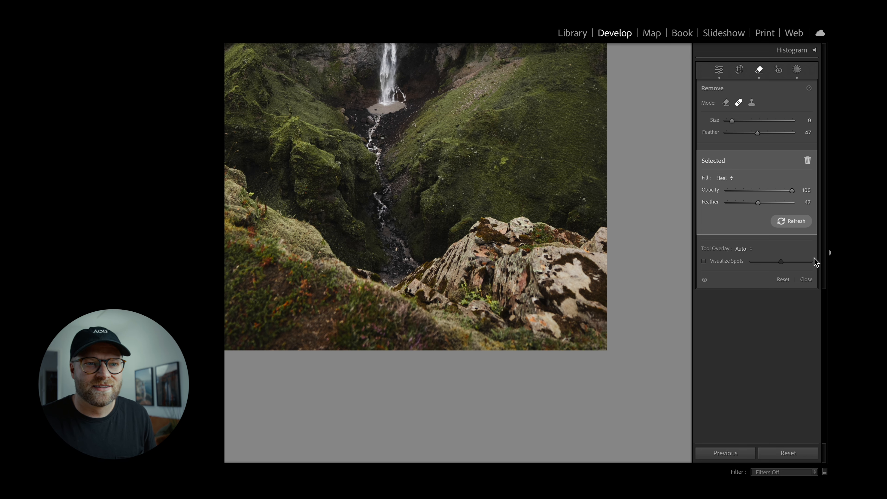
left_click(806, 279)
left_click(474, 267)
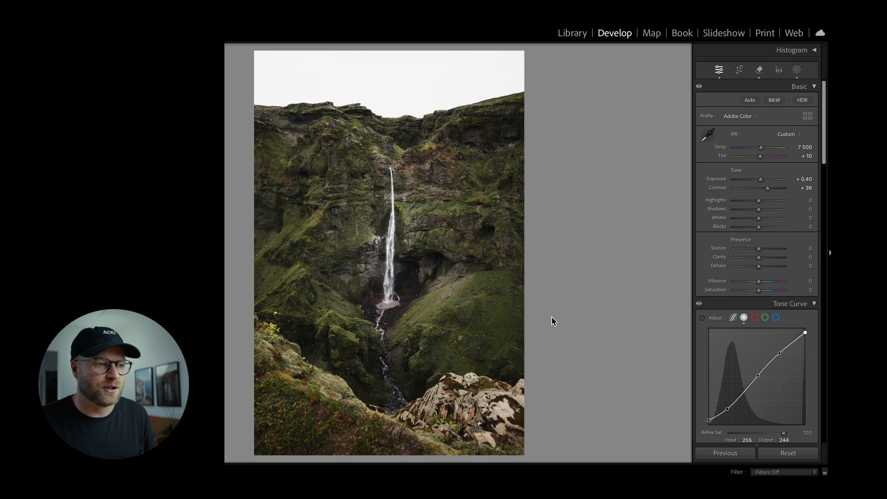
Step: Add a linear gradient mask rising from the photo's bottom edge over the foreground and lower its exposure
left_click(796, 70)
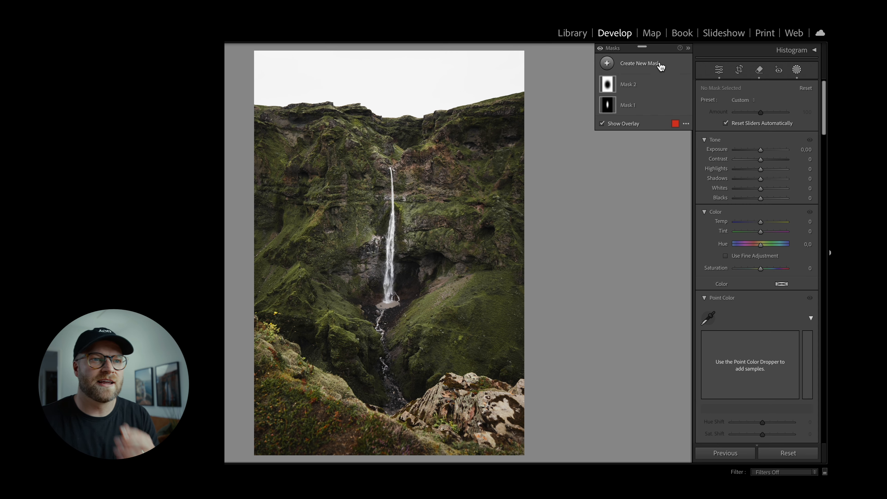
left_click(621, 67)
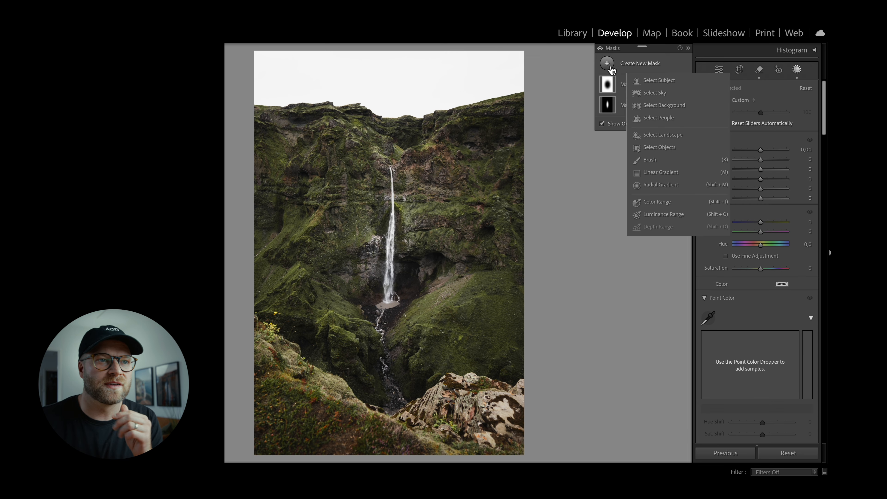
left_click(664, 174)
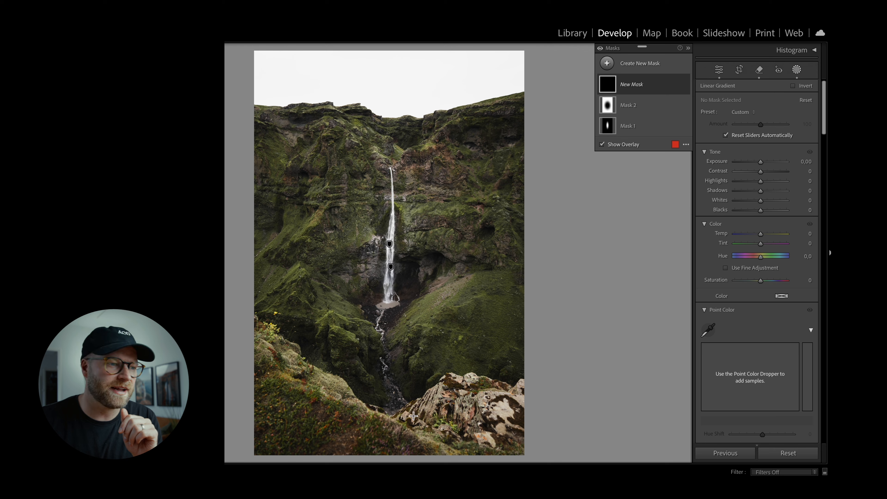
left_click_drag(384, 456, 396, 328)
left_click_drag(759, 162, 753, 184)
Step: Soften the foreground gradient mask by setting its clarity to -51 and its dehaze to -3
scroll(720, 252, "down", 4)
scroll(719, 251, "down", 6)
mouse_move(759, 239)
left_mouse_down()
mouse_move(739, 240)
mouse_move(760, 252)
left_mouse_up()
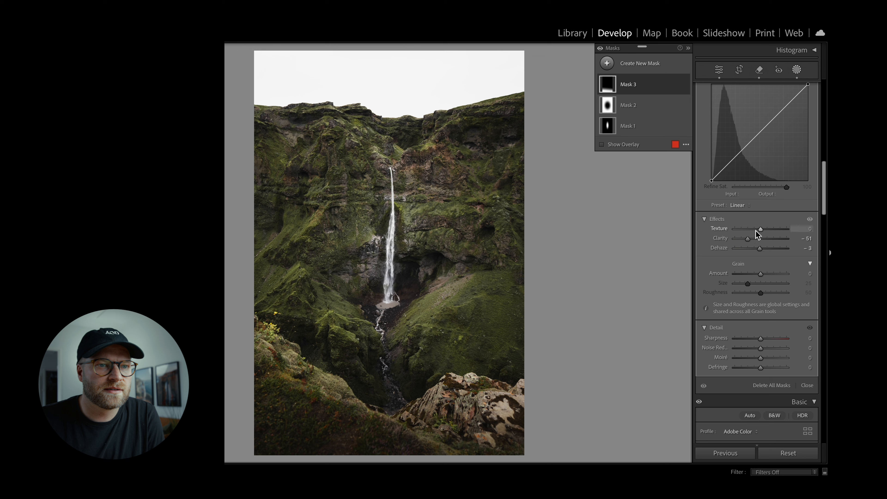
Step: Compare the photo with and without the foreground gradient, and compare the full edit with the original version
left_click(685, 84)
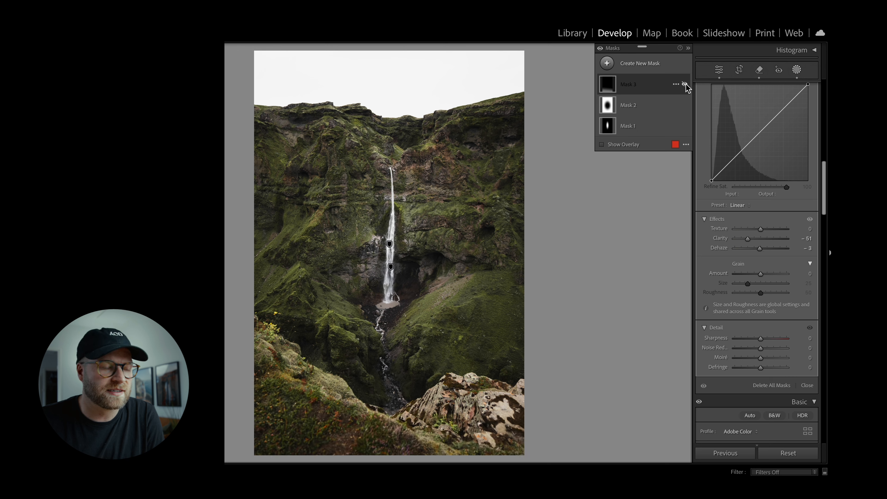
left_click(685, 84)
left_click(686, 85)
left_click(685, 85)
left_click(796, 70)
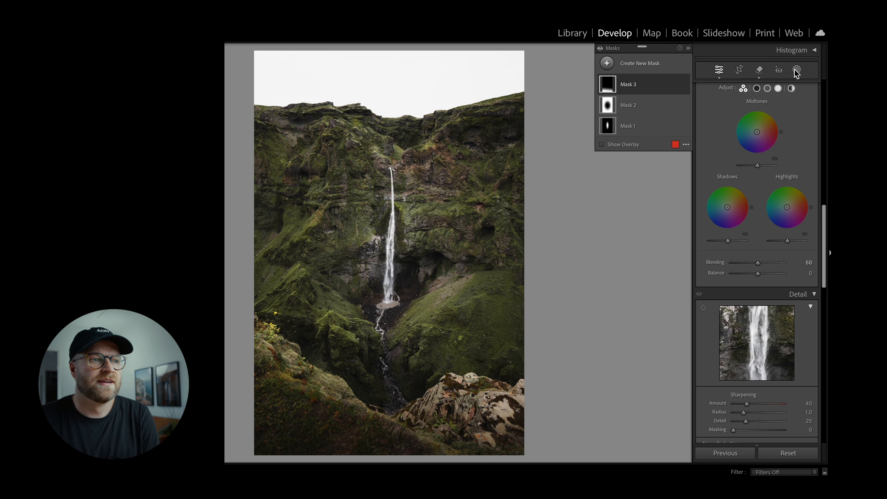
key("backslash")
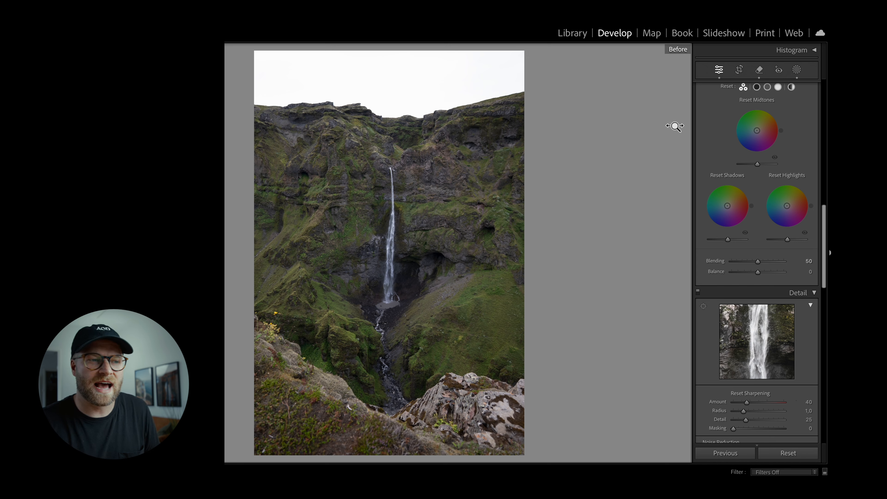
key("backslash")
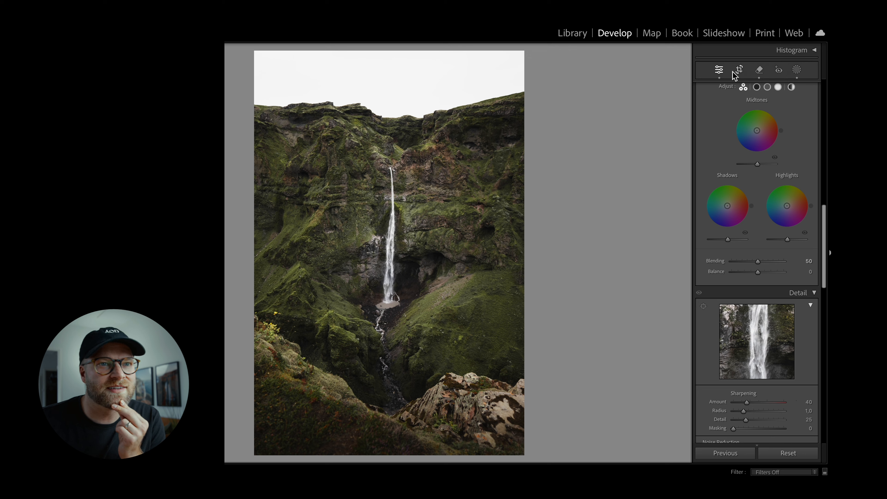
Step: Create a brush mask using the Burn (Darken) preset with exposure -0,30
left_click(797, 70)
left_click(608, 63)
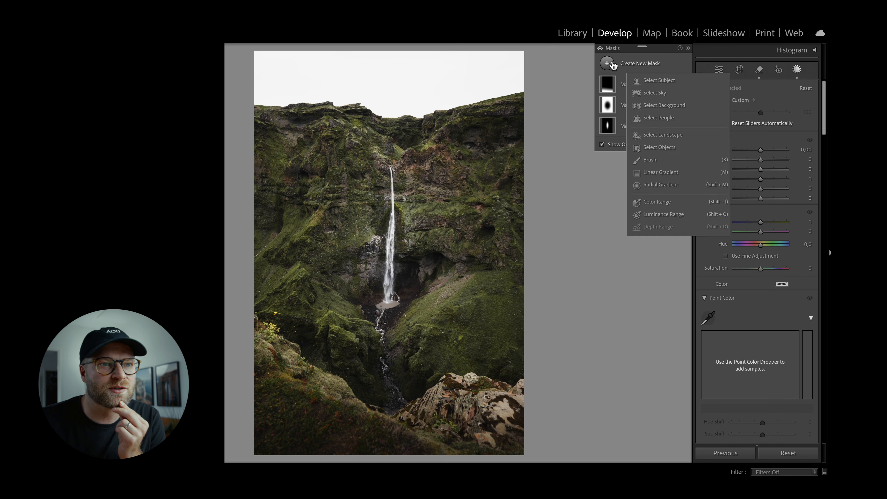
left_click(651, 159)
left_click(742, 171)
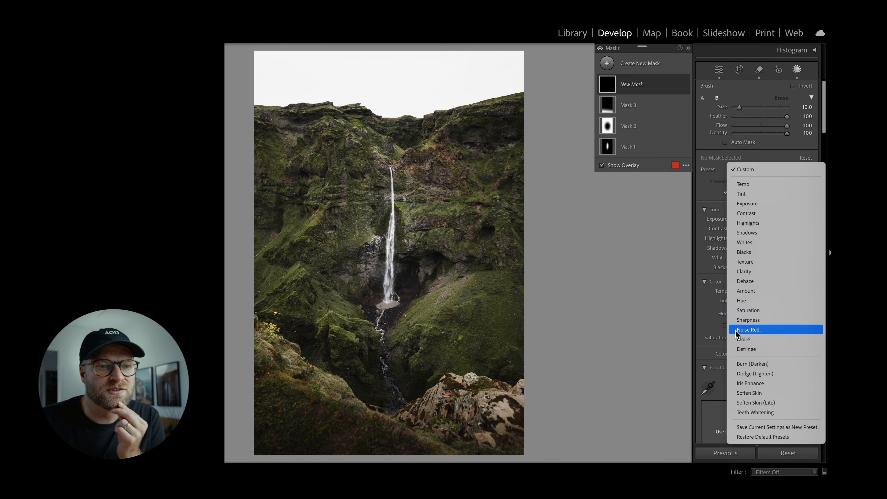
left_click(740, 365)
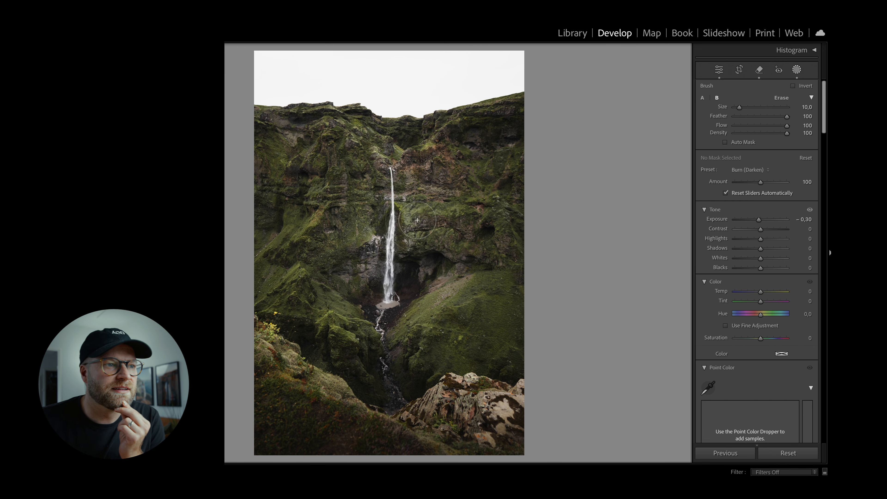
Step: Paint the burn brush over the rocks on both sides of the waterfall and the cliff to its right
mouse_move(422, 208)
left_mouse_down()
mouse_move(415, 180)
mouse_move(428, 208)
mouse_move(418, 241)
left_mouse_up()
mouse_move(362, 265)
left_mouse_down()
mouse_move(363, 182)
mouse_move(363, 263)
mouse_move(359, 276)
mouse_move(340, 280)
left_mouse_up()
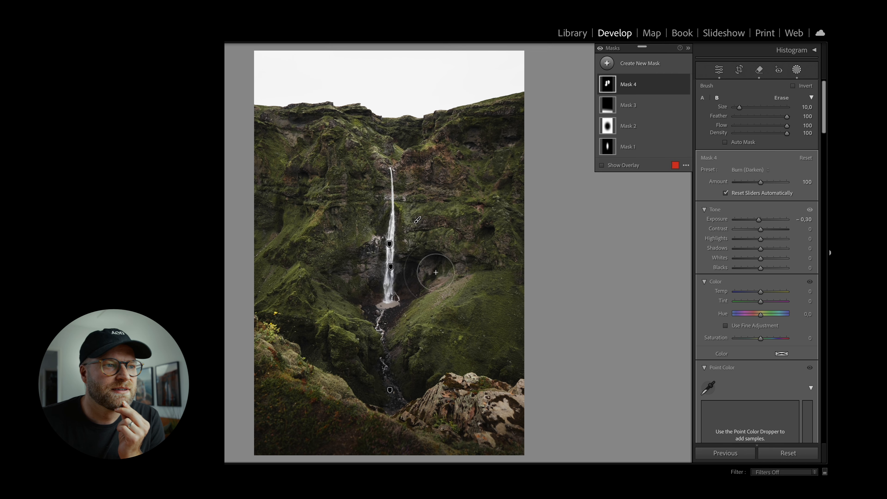
mouse_move(446, 278)
left_mouse_down()
mouse_move(463, 273)
mouse_move(461, 242)
left_mouse_up()
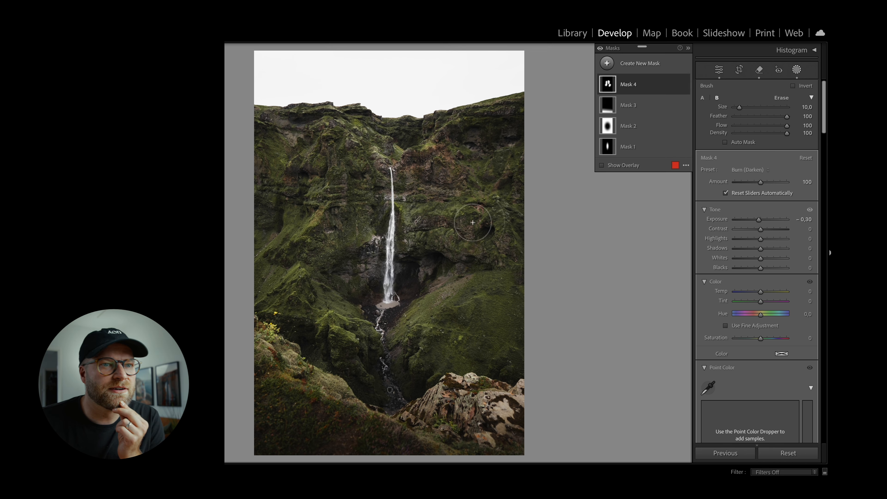
Step: Leave masking and show the original version of the photo for a before/after comparison
left_click(797, 70)
key("alt")
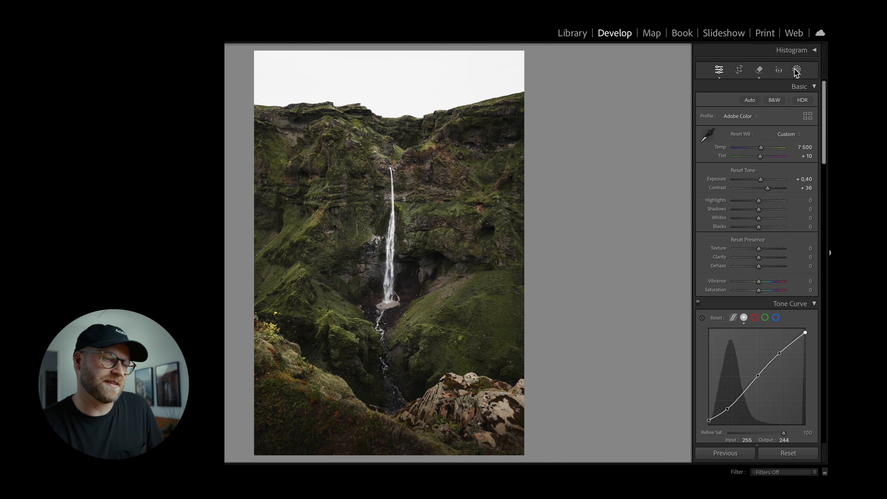
key("backslash")
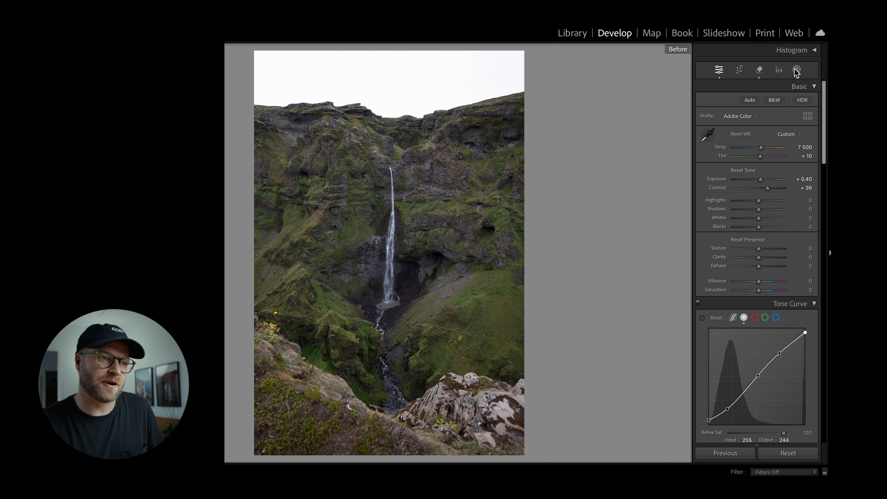
Step: Switch between the original and edited versions of the waterfall photo to compare them, ending on the edited version
key("backslash")
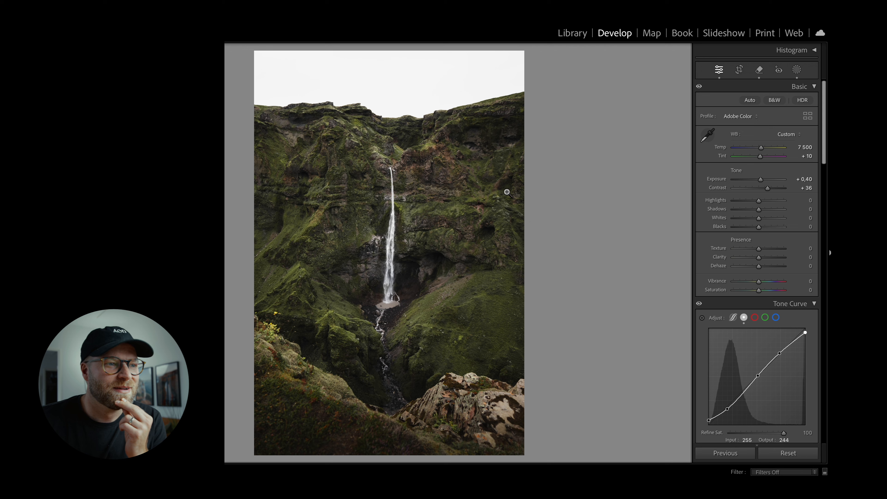
key("backslash")
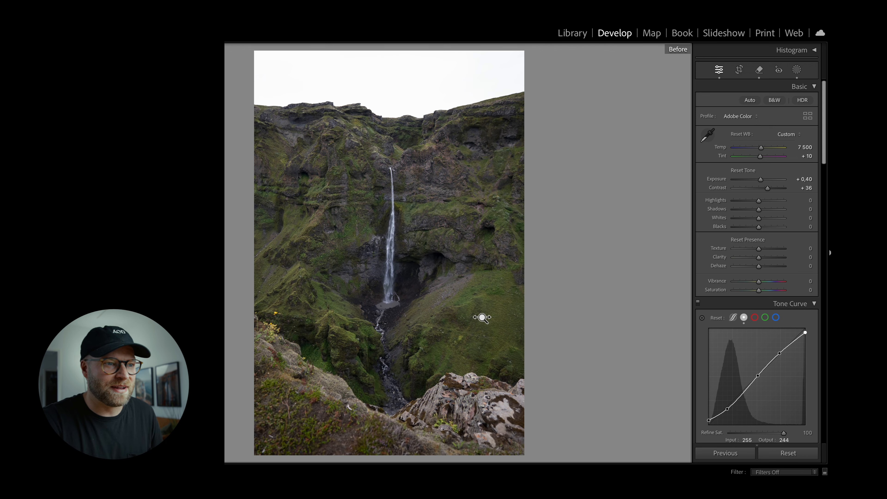
key("backslash")
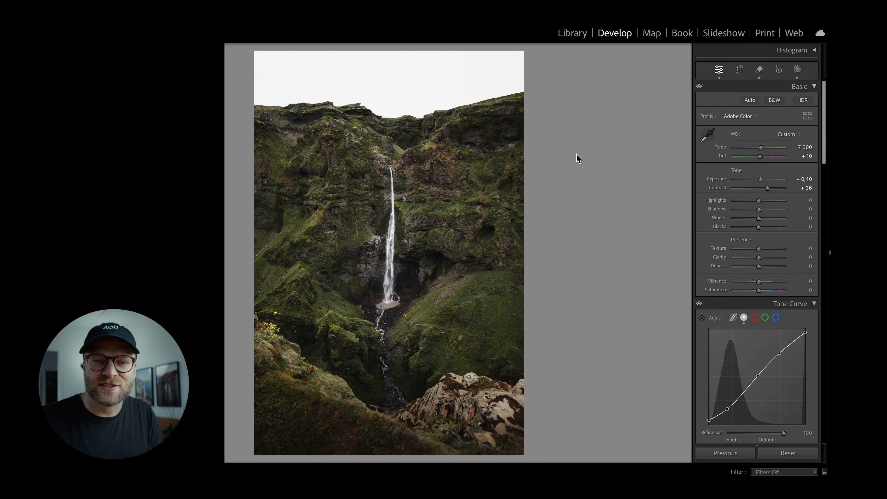
Step: Go to the photo of the man in the patterned sweater and raise its exposure to +1,60
key("Right")
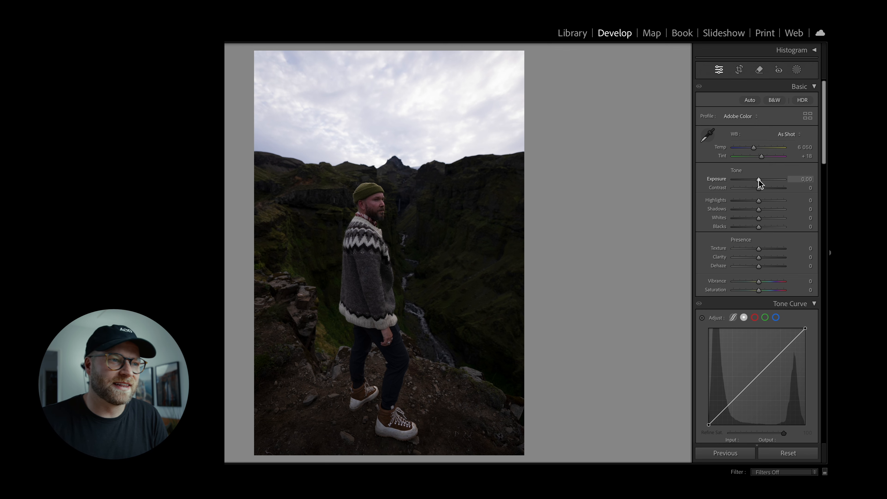
key("shift+Up")
key("shift+Up")
key("shift+Up")
key("Up")
key("Up")
key("Up")
key("Up")
key("Up")
key("Up")
Step: Set the photo's white balance to temperature 7500 and tint +3
left_click(804, 148)
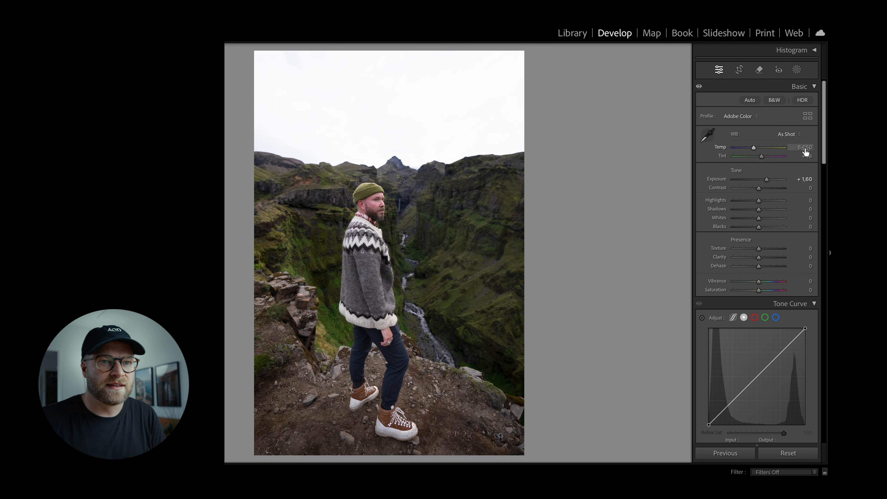
type("7500")
key("Return")
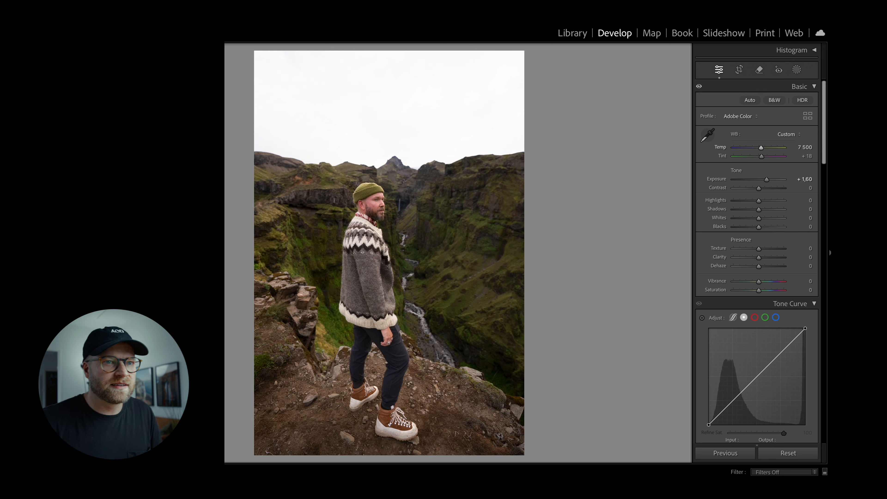
left_click(809, 157)
type("0")
key("Return")
left_click(810, 156)
type("3")
key("Return")
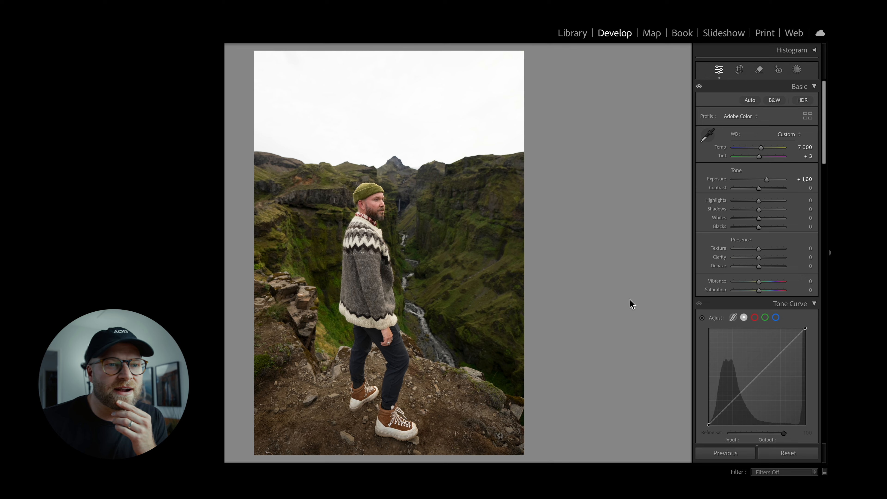
Step: Shift the green hue, reduce yellow saturation to -49 and green saturation to -17, and compare with the original
scroll(736, 276, "down", 8)
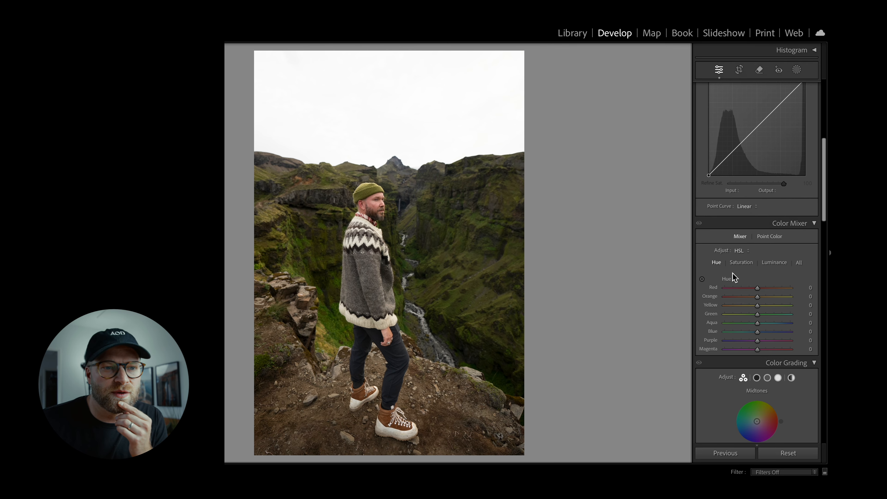
mouse_move(757, 313)
left_mouse_down()
mouse_move(745, 315)
mouse_move(766, 307)
mouse_move(742, 306)
mouse_move(750, 316)
left_mouse_up()
left_click(741, 262)
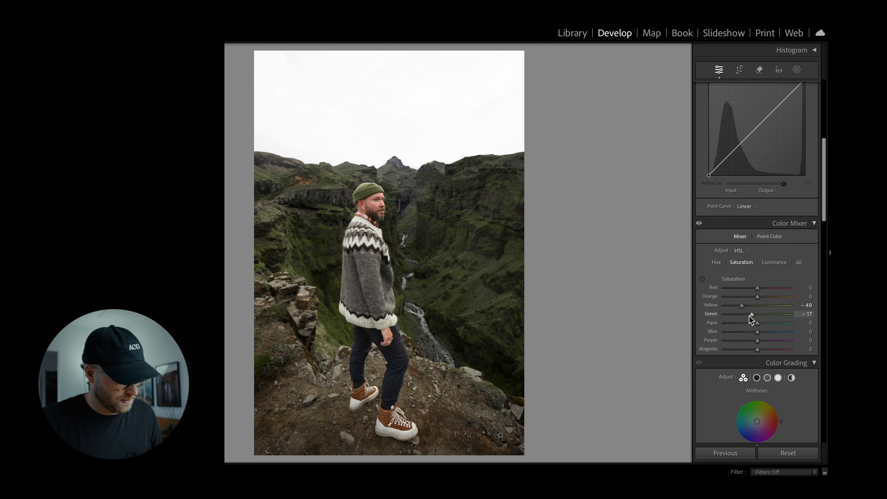
key("backslash")
key("backslash")
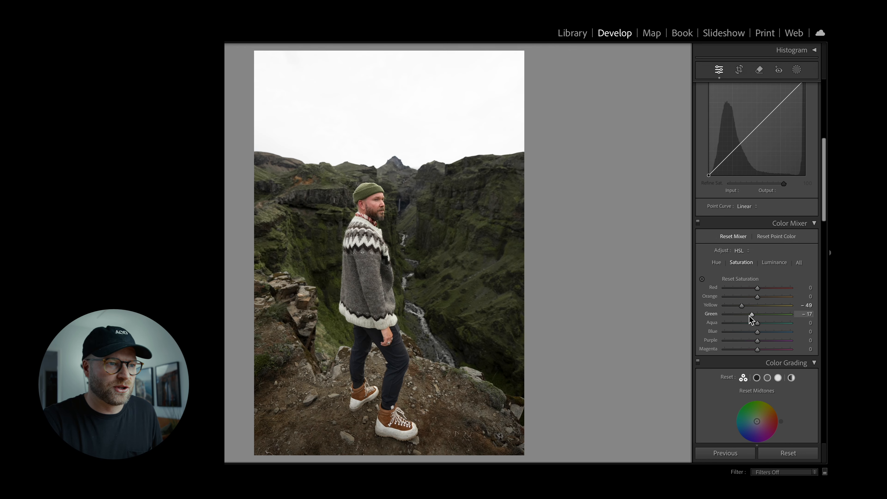
Step: Set the photo's overall exposure to +1,90 and contrast to +39
scroll(759, 289, "up", 7)
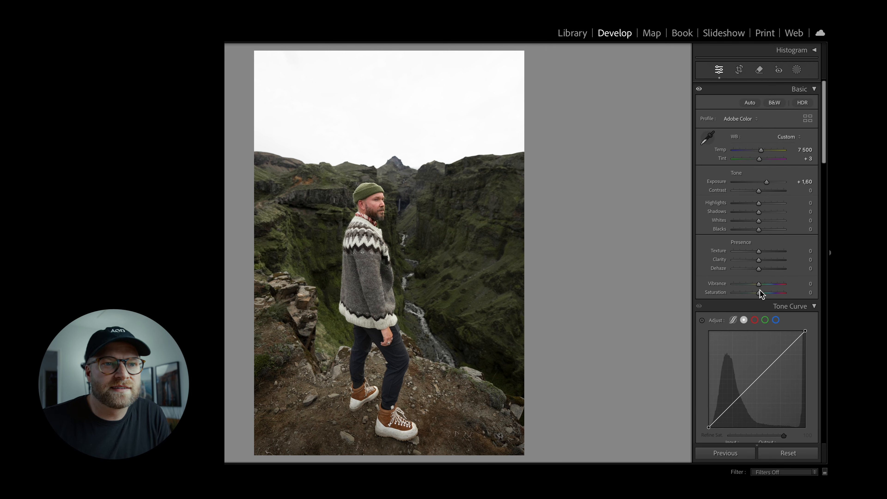
left_click_drag(764, 191, 769, 179)
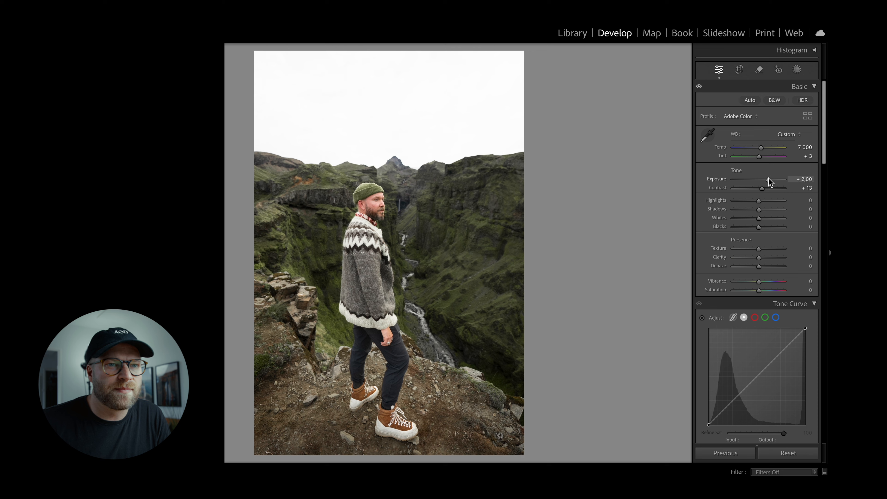
left_click_drag(769, 182, 770, 181)
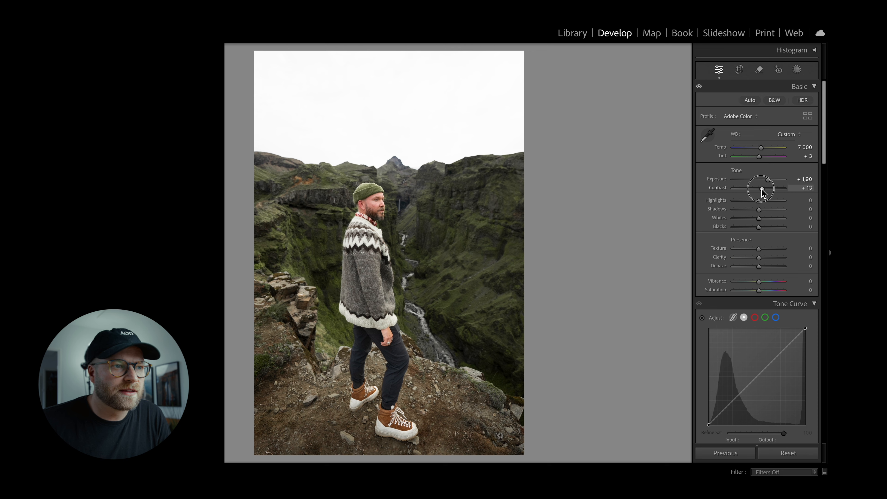
left_click_drag(766, 189, 768, 189)
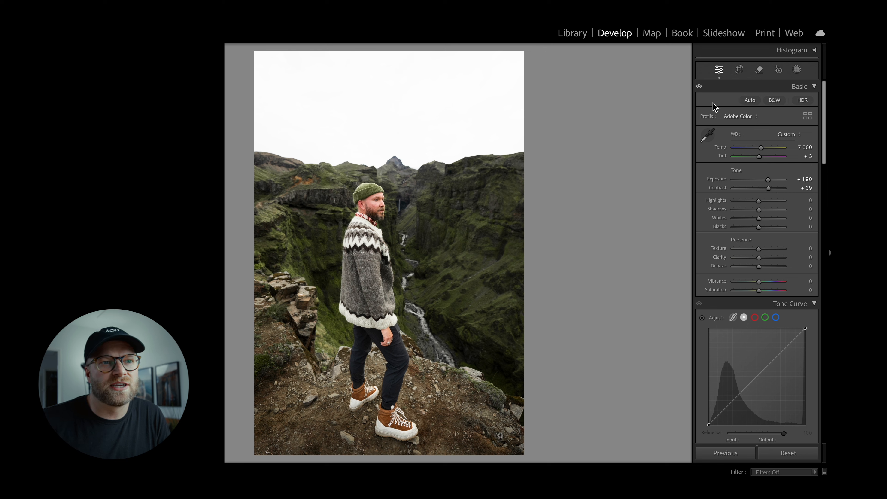
Step: Create a mask covering the entire person, set its exposure to -0,60, and leave masking
left_click(801, 71)
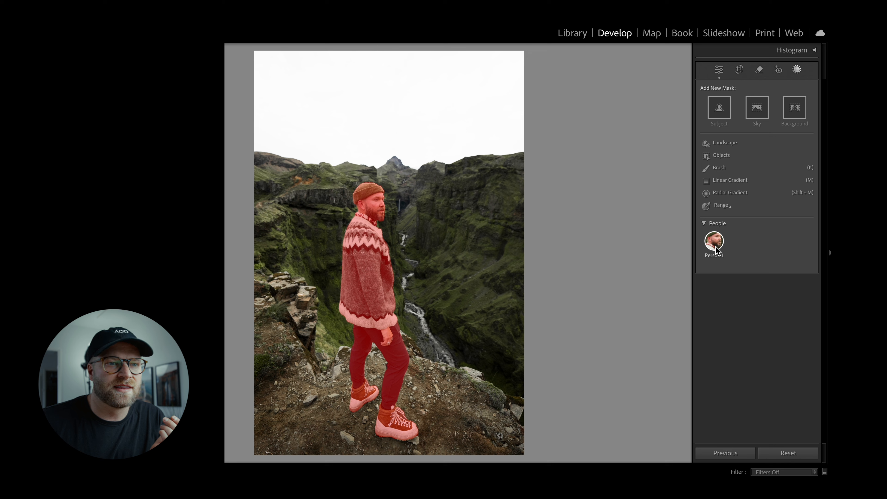
left_click(716, 243)
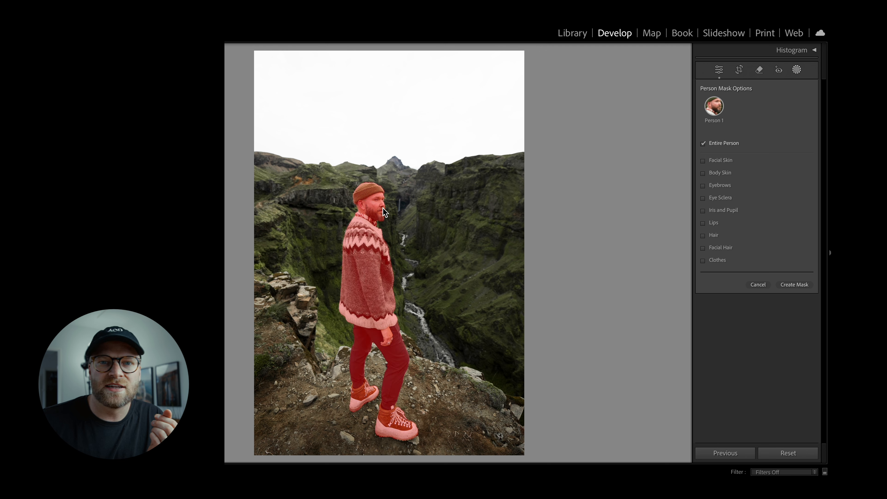
left_click(799, 285)
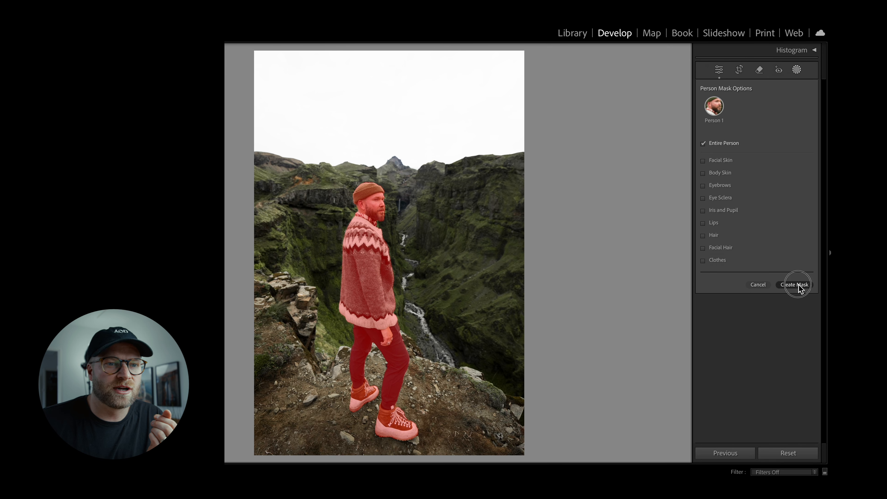
left_click_drag(762, 163, 761, 162)
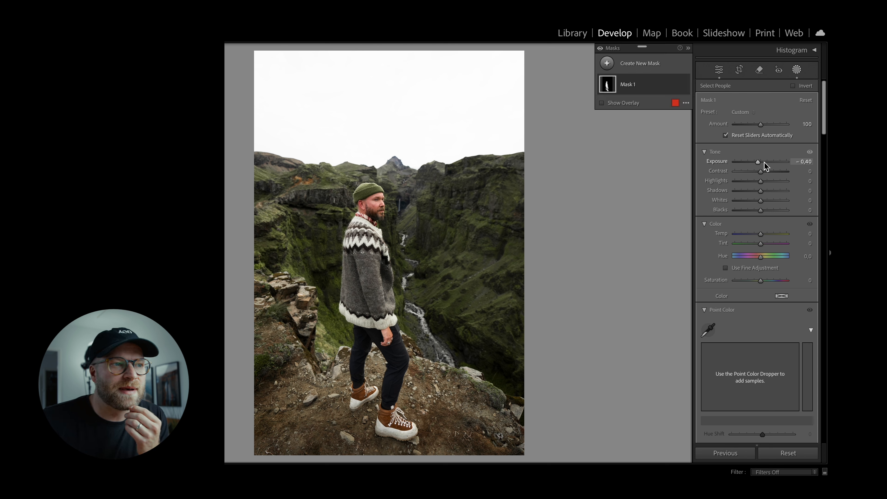
scroll(764, 163, "down", 1)
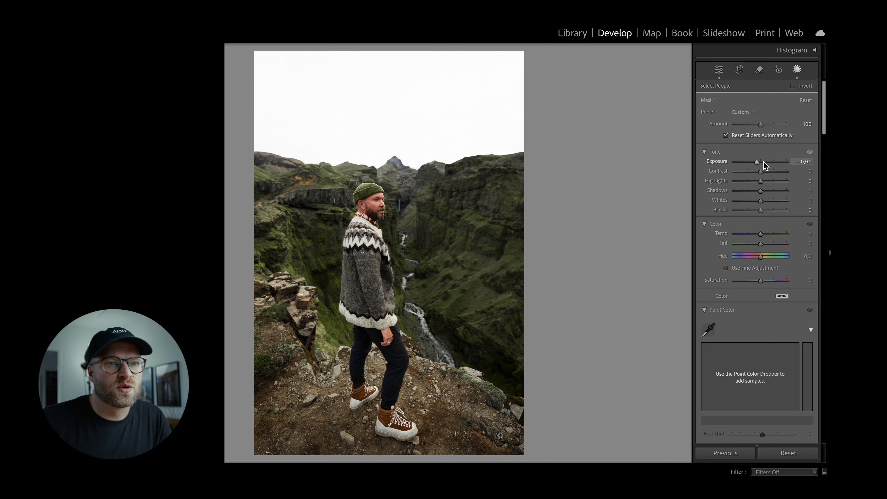
scroll(764, 161, "down", 1)
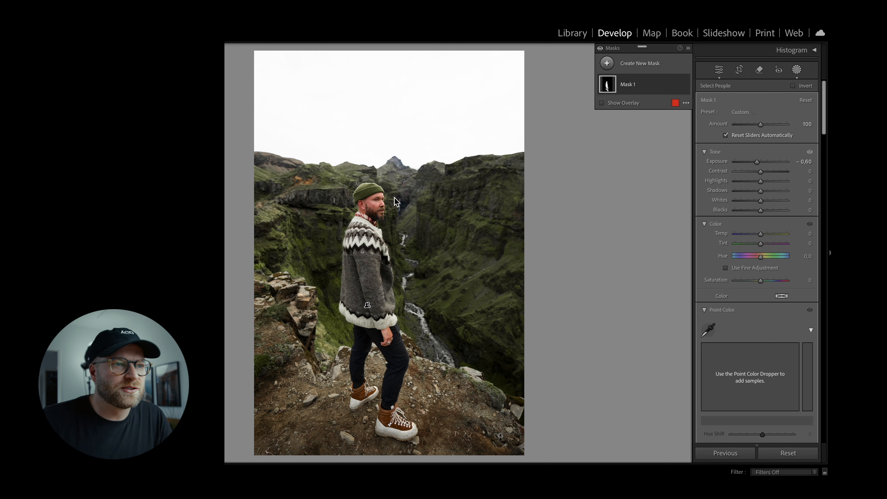
left_click(797, 71)
left_click(358, 224)
left_click_drag(380, 210, 401, 263)
left_click(406, 244)
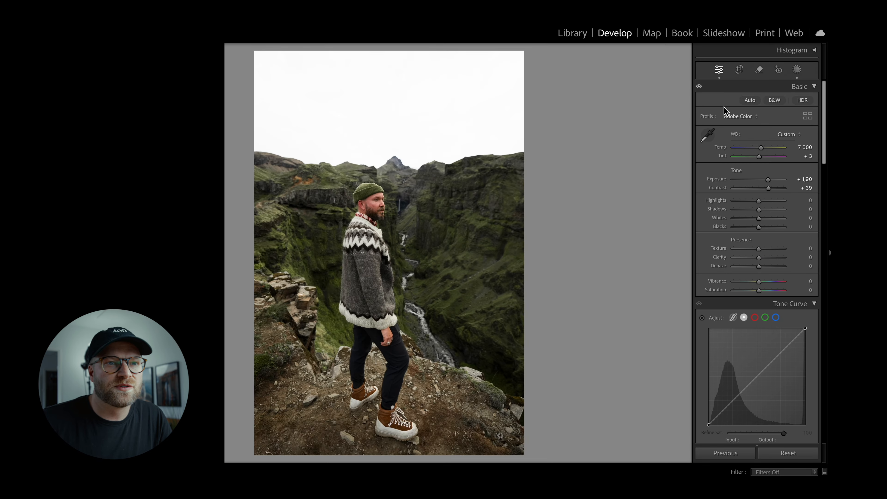
Step: Create a second people mask covering the man's facial skin, body skin, eyebrows, hair and facial hair
left_click(797, 70)
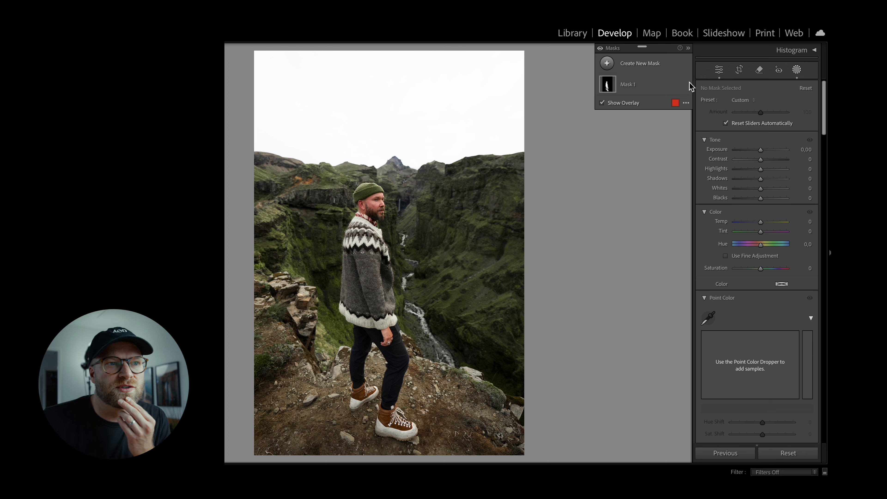
left_click(608, 65)
left_click(657, 118)
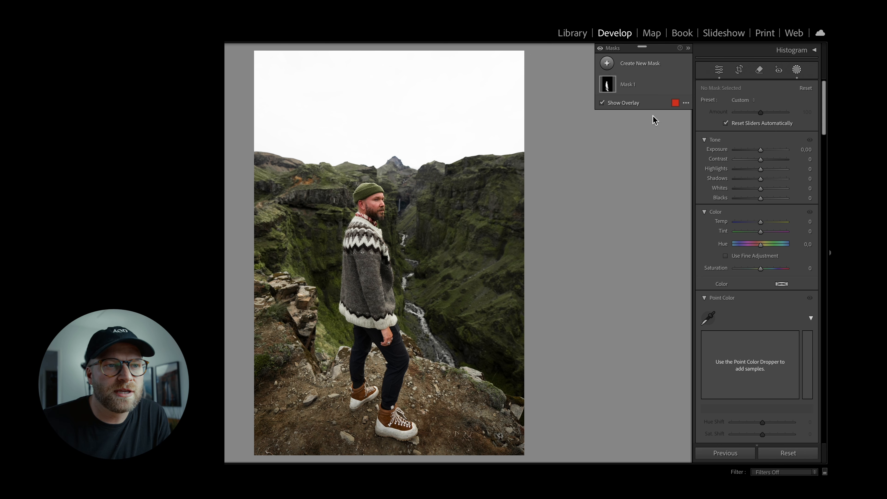
left_click(716, 105)
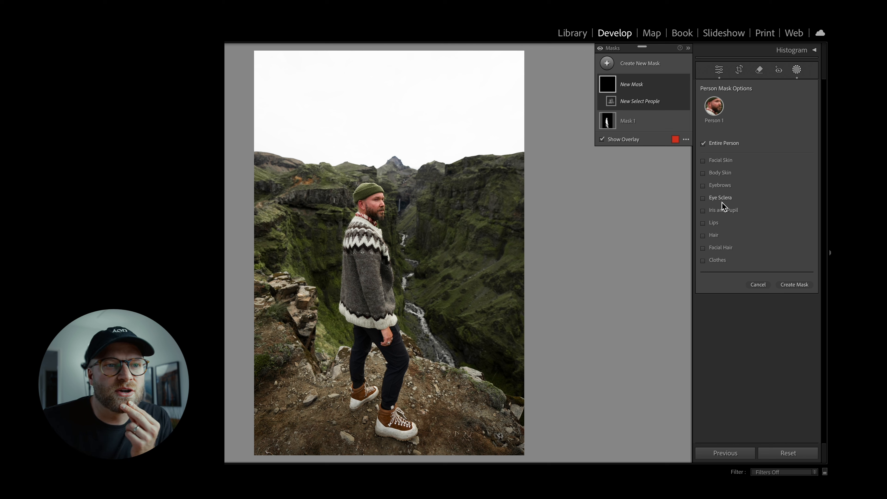
left_click(705, 175)
left_click(704, 163)
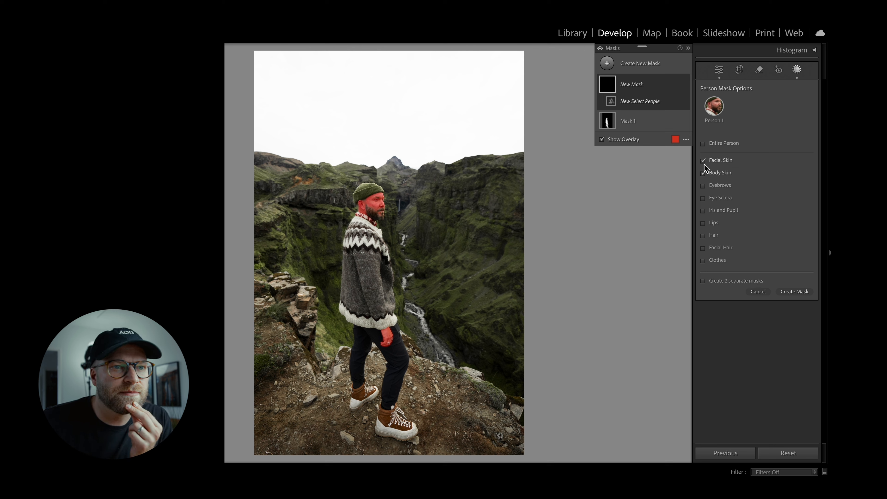
left_click(703, 186)
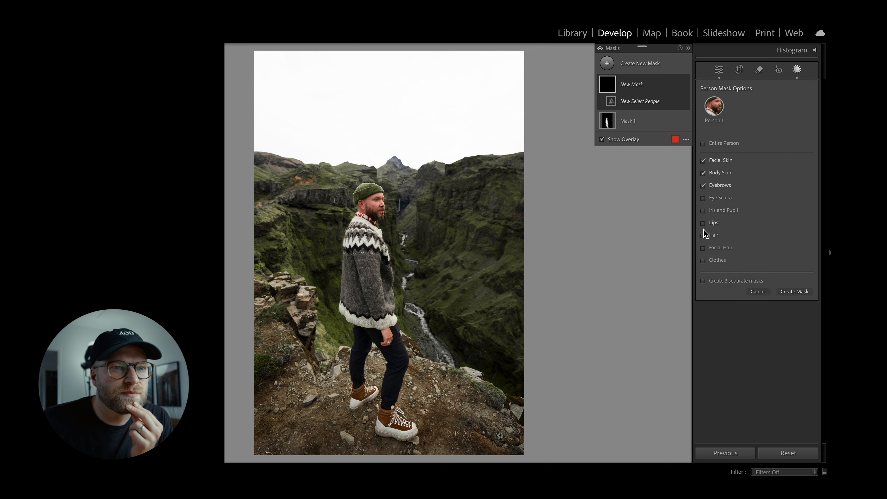
left_click(703, 236)
left_click(704, 248)
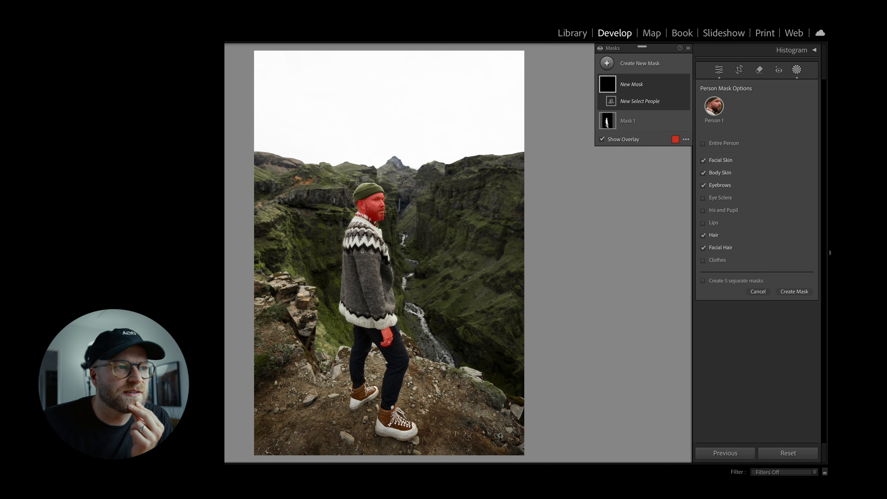
left_click(793, 292)
Step: Add a brush to the skin mask and paint over the uncovered spots around the mouth and eye
left_click(385, 217)
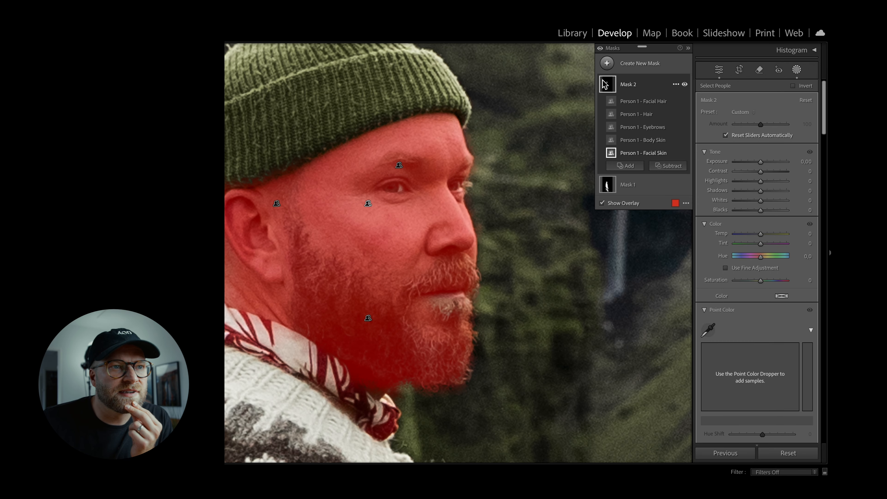
left_click(631, 166)
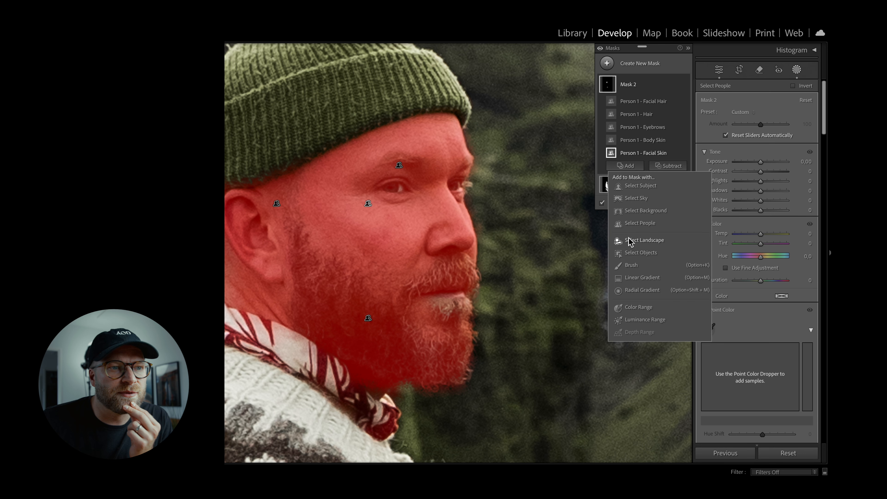
left_click(627, 266)
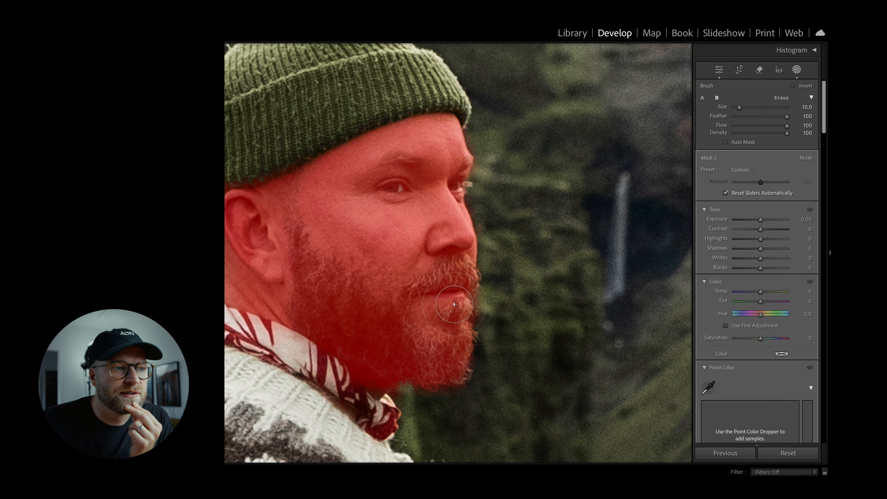
left_click_drag(456, 275, 453, 266)
scroll(461, 198, "down", 3)
left_click_drag(462, 196, 448, 172)
key("z")
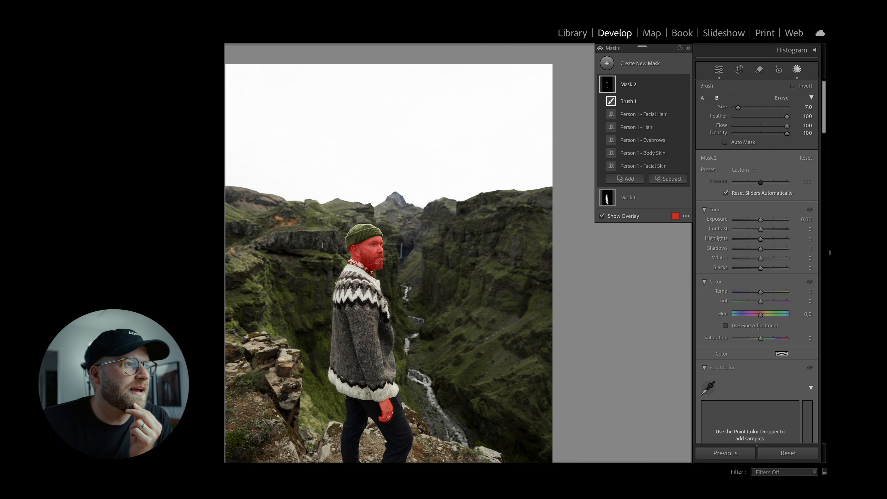
key("ctrl+minus")
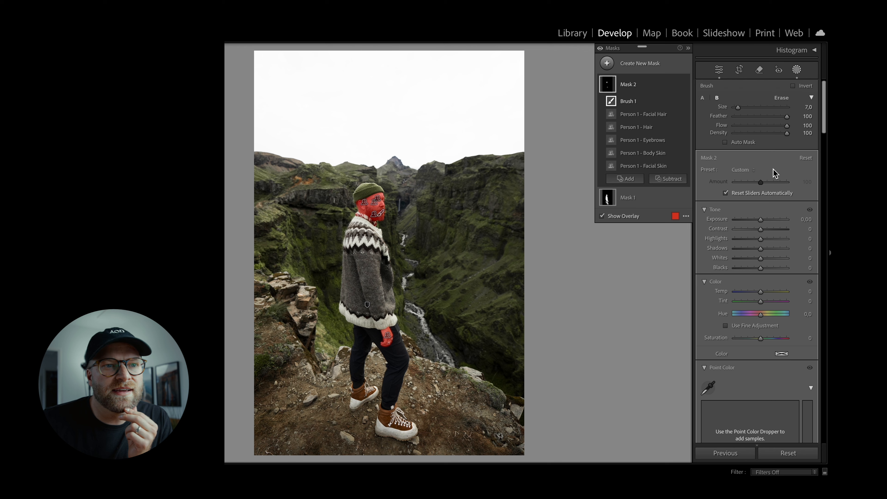
Step: Try a hue shift of 0,9 on the skin mask, undo it, and view the face up close
scroll(763, 305, "down", 3)
left_click_drag(765, 273, 761, 272)
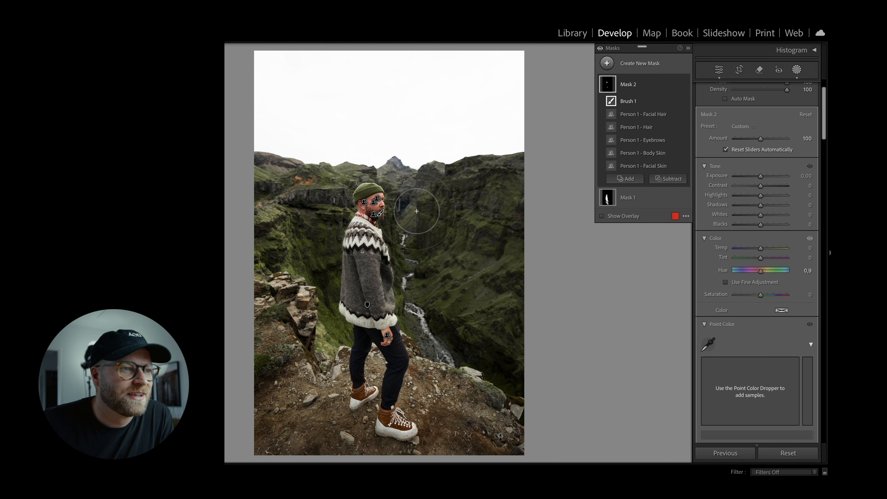
key("super+equal")
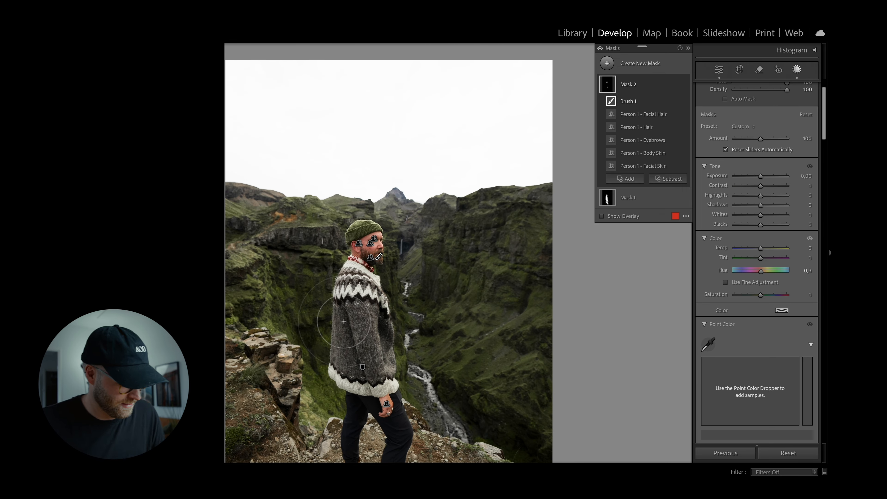
key("super+z")
key("z")
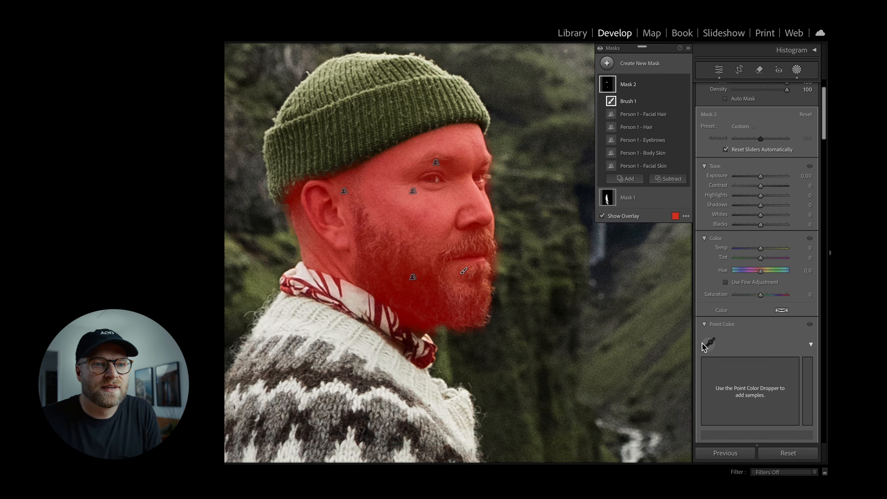
Step: Set the skin mask's hue to 2,0 and saturation to 7, and compare the face without and with the mask
left_click_drag(762, 275, 760, 270)
left_click(684, 84)
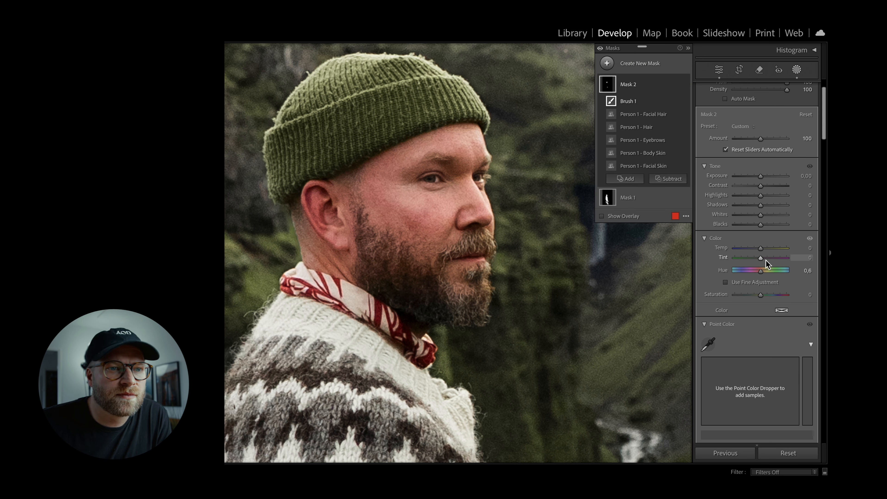
left_click_drag(761, 272, 763, 296)
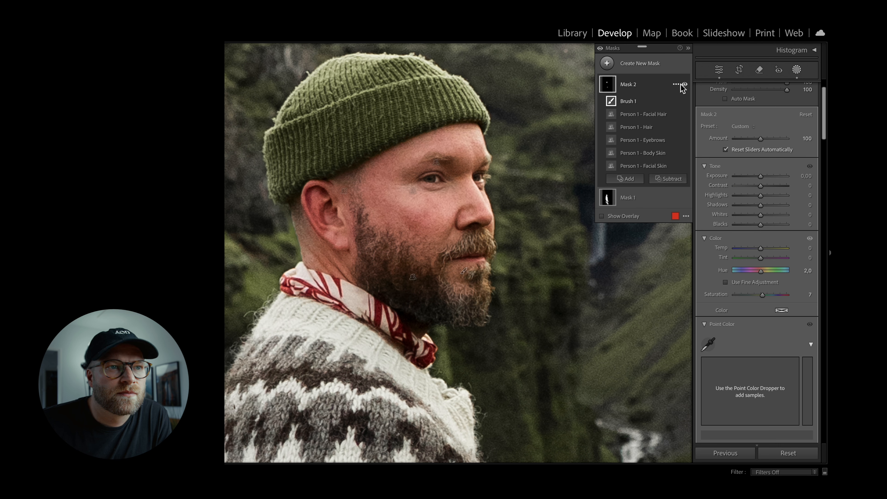
left_click(685, 84)
left_click(685, 85)
left_click(685, 84)
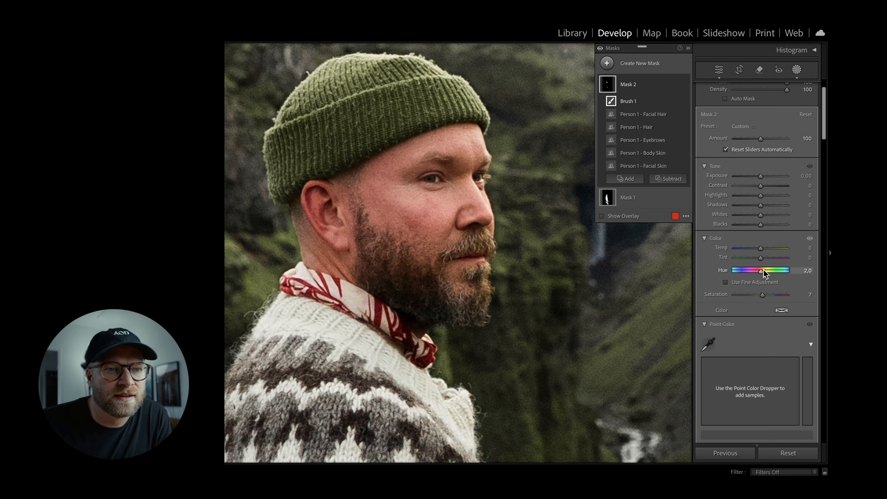
Step: Raise the skin mask's hue to 4,2 and toggle the mask's effect repeatedly to compare the skin tone
left_click_drag(762, 273, 763, 274)
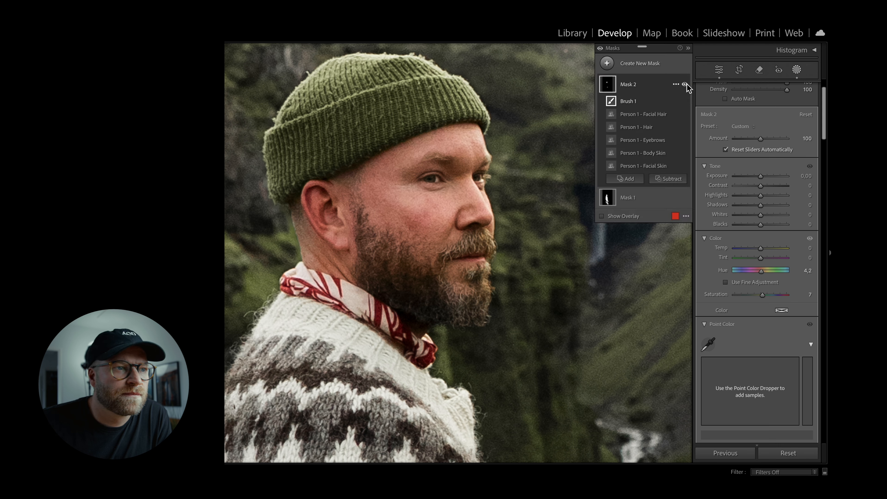
left_click(686, 84)
left_click(686, 84)
left_click(687, 84)
left_click(686, 83)
left_click(687, 83)
left_click(687, 84)
left_click(687, 83)
left_click(686, 84)
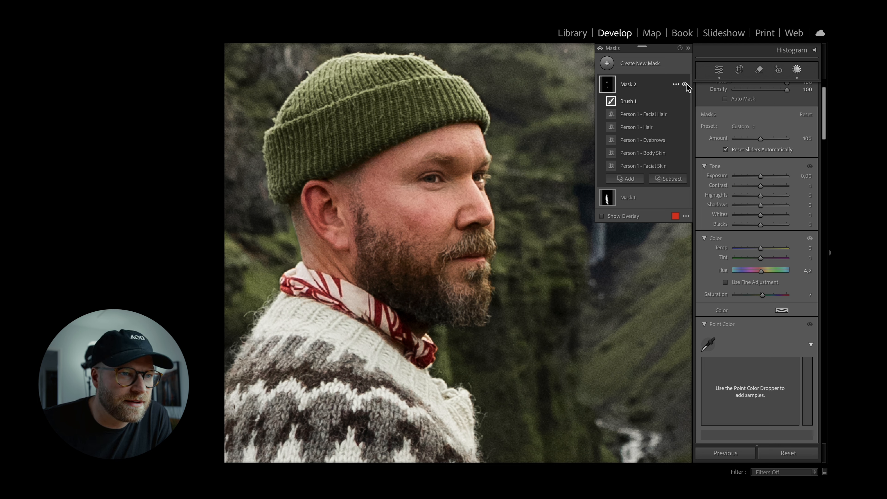
Step: Set the skin mask's temp to -3 and tint to -10, and leave masking
left_click_drag(762, 259, 761, 249)
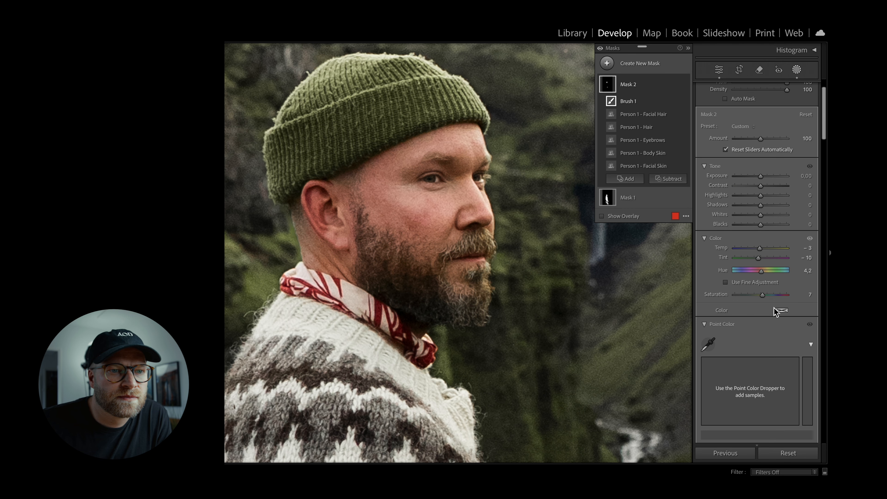
left_click(797, 70)
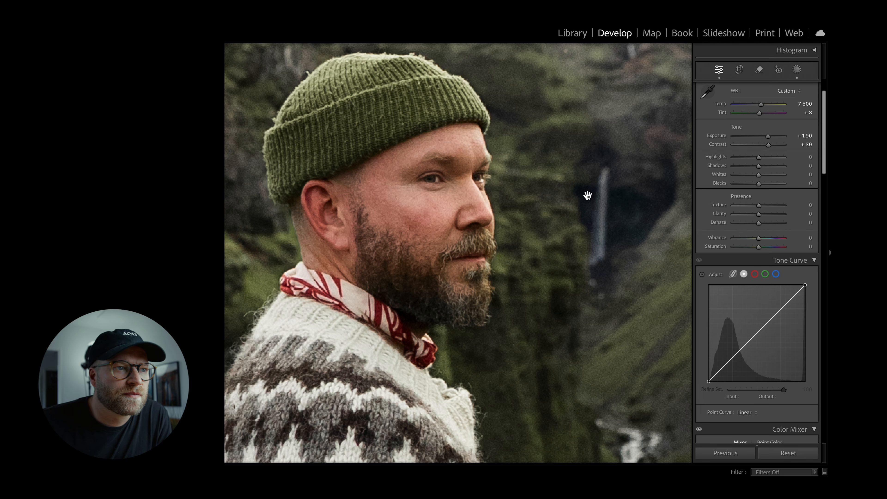
left_click(587, 197)
Step: Compare the whole portrait with its unedited version
key("alt")
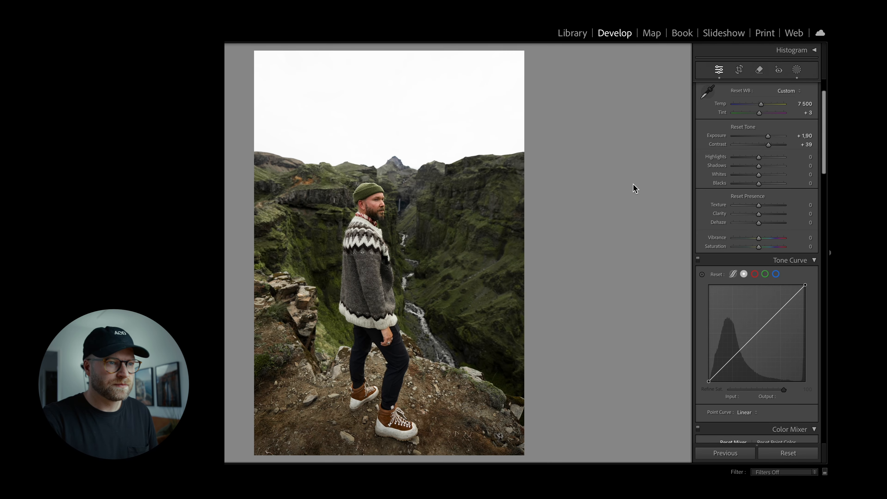
key("backslash")
key("backslash")
key("backslash")
key("backslash")
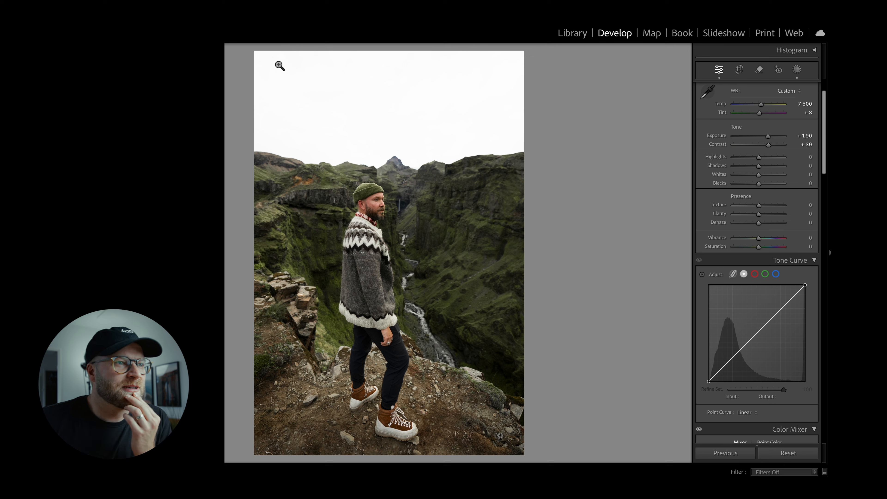
Step: Create a sky mask and extend it with an added brush stroke along the horizon above the cliffs
left_click(802, 72)
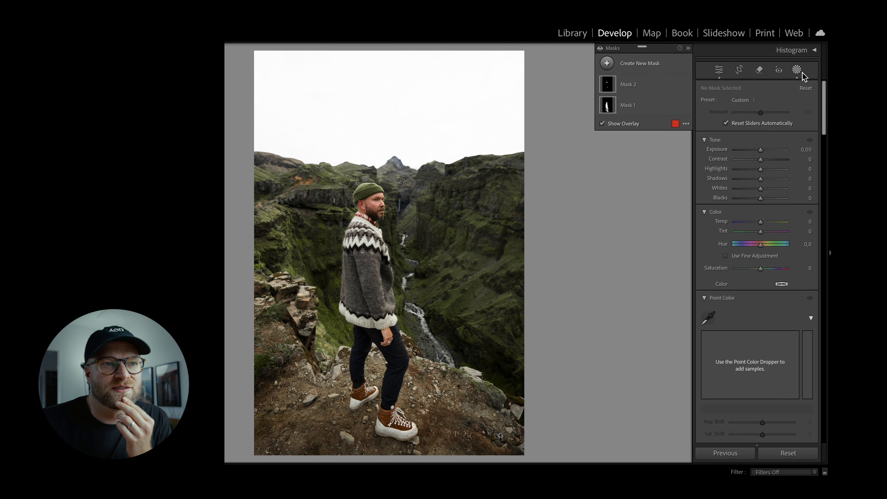
left_click(607, 64)
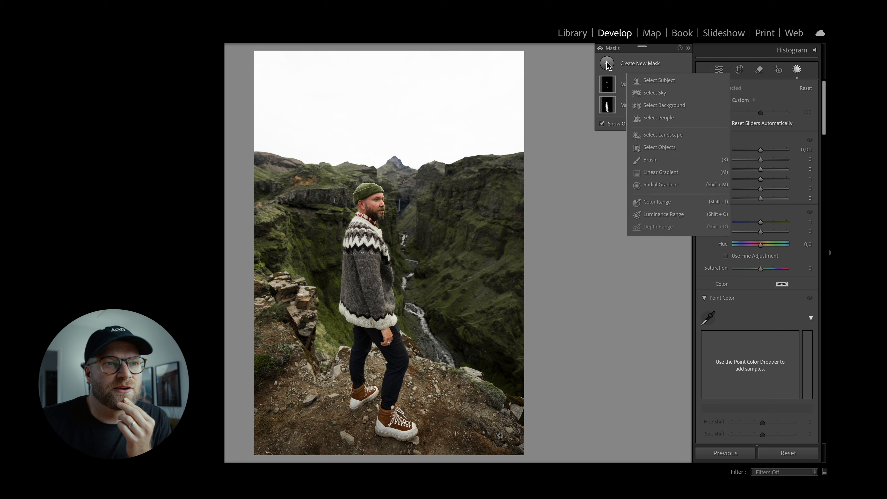
left_click(654, 92)
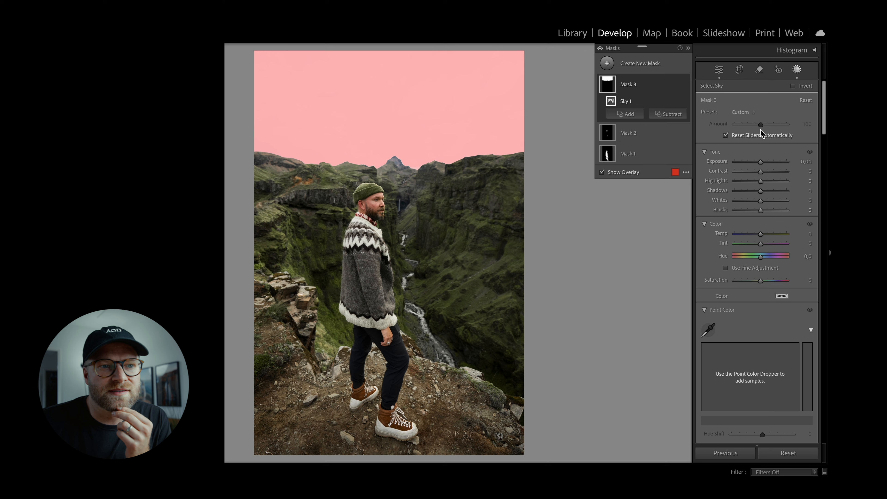
left_click(626, 116)
left_click(637, 213)
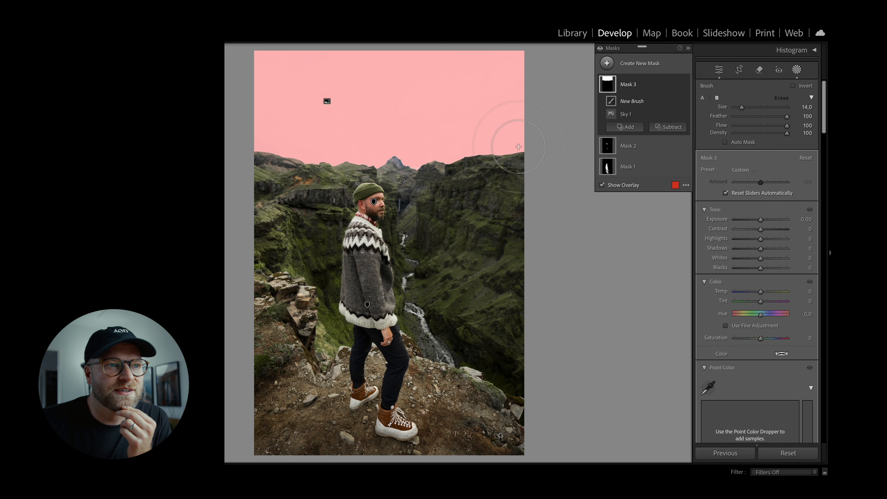
scroll(512, 135, "up", 1)
mouse_move(518, 140)
left_mouse_down()
mouse_move(450, 154)
mouse_move(360, 156)
mouse_move(254, 143)
left_mouse_up()
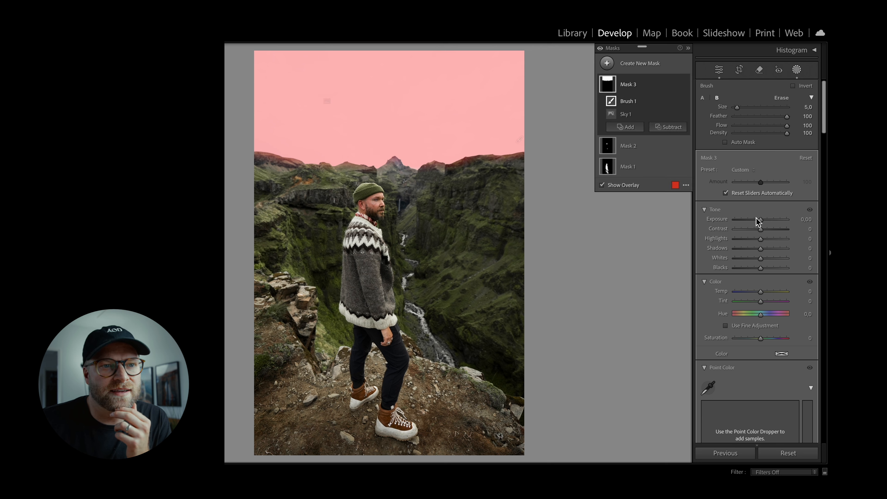
Step: Set the sky mask's exposure to -2,48, contrast to 38, highlights to -3 and clarity to 17
mouse_move(762, 220)
left_mouse_down()
mouse_move(742, 219)
mouse_move(753, 242)
mouse_move(766, 232)
mouse_move(758, 233)
mouse_move(795, 232)
mouse_move(766, 230)
mouse_move(772, 234)
left_mouse_up()
scroll(772, 313, "down", 15)
scroll(771, 314, "up", 5)
mouse_move(760, 231)
left_mouse_down()
mouse_move(776, 233)
mouse_move(765, 234)
left_mouse_up()
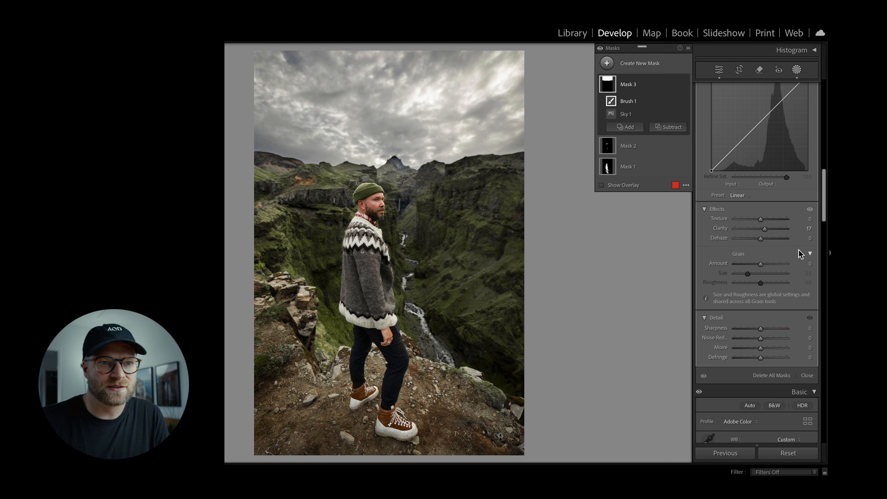
scroll(800, 254, "up", 8)
scroll(799, 253, "up", 3)
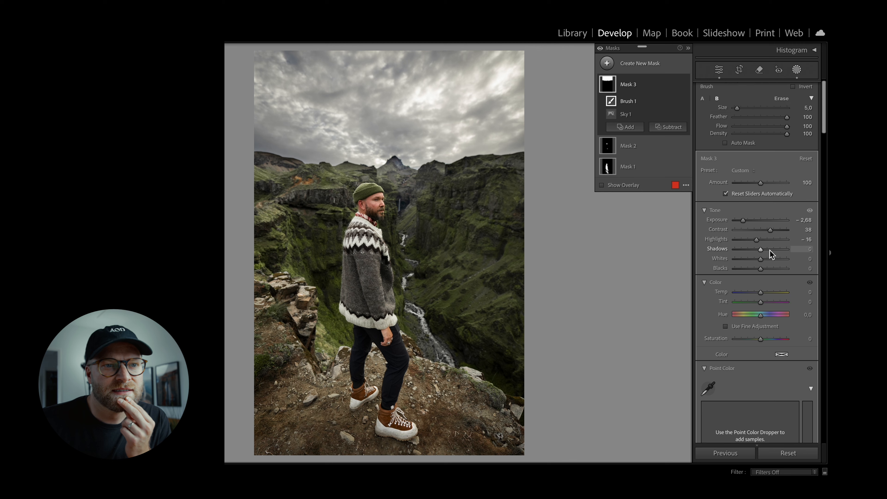
mouse_move(757, 240)
left_mouse_down()
mouse_move(746, 240)
mouse_move(761, 241)
mouse_move(765, 221)
left_mouse_up()
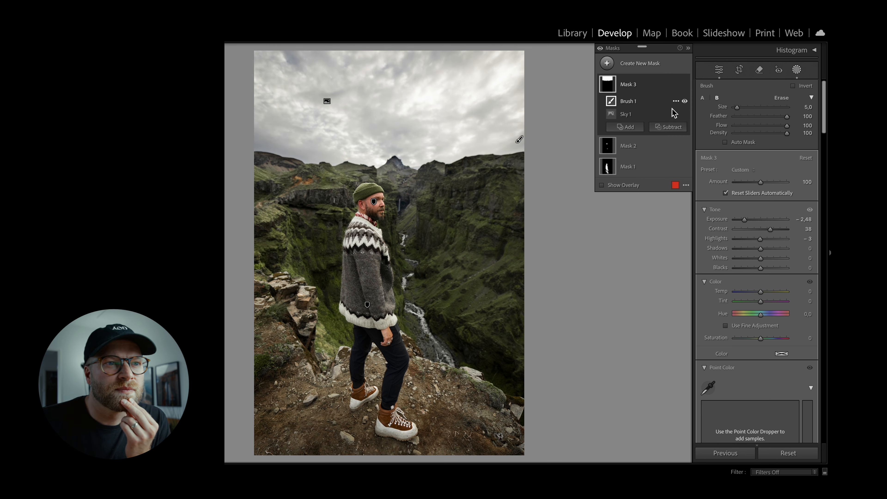
Step: Subtract a brush stroke from the sky mask across the cliff tops and mountain ridge below the sky
left_click(668, 127)
left_click(666, 214)
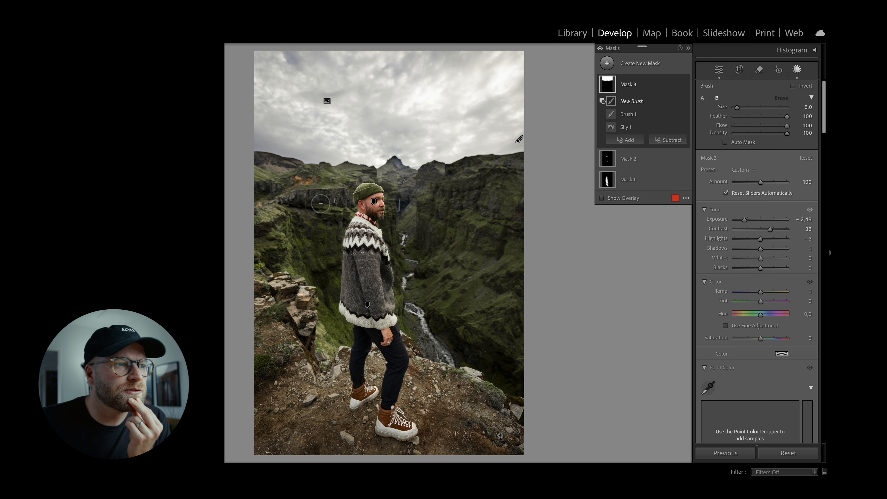
mouse_move(288, 174)
left_mouse_down()
mouse_move(253, 165)
mouse_move(347, 177)
mouse_move(388, 174)
mouse_move(393, 165)
mouse_move(407, 178)
mouse_move(527, 159)
left_mouse_up()
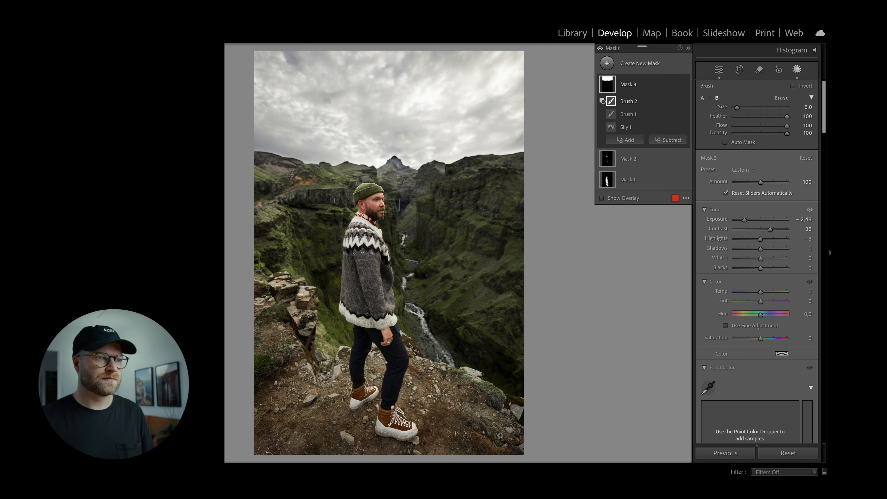
Step: Brush more of the sky mask off the distant peak and the neighbouring ridge with a brush size of 7,0
key("z")
key("z")
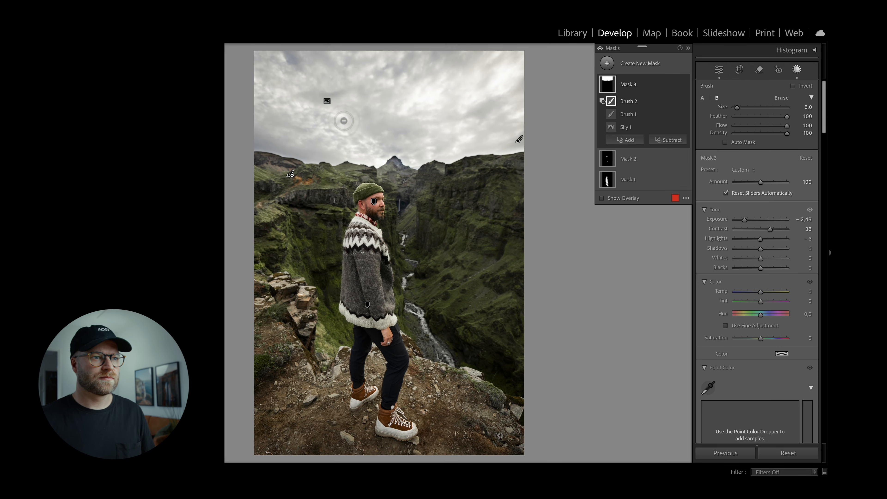
key("z")
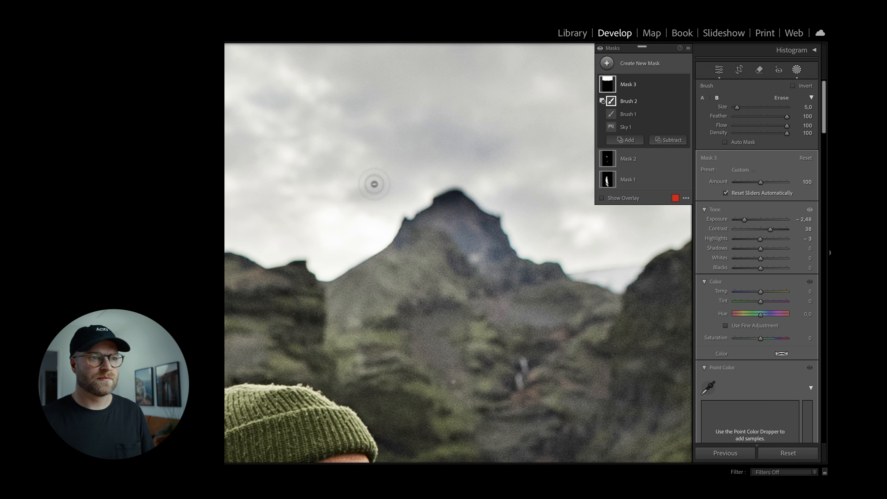
scroll(463, 226, "up", 3)
mouse_move(458, 221)
left_mouse_down()
mouse_move(448, 200)
mouse_move(499, 241)
mouse_move(455, 202)
mouse_move(440, 218)
mouse_move(389, 234)
left_mouse_up()
scroll(292, 289, "down", 1)
mouse_move(292, 289)
left_mouse_down()
mouse_move(300, 263)
mouse_move(301, 276)
left_mouse_up()
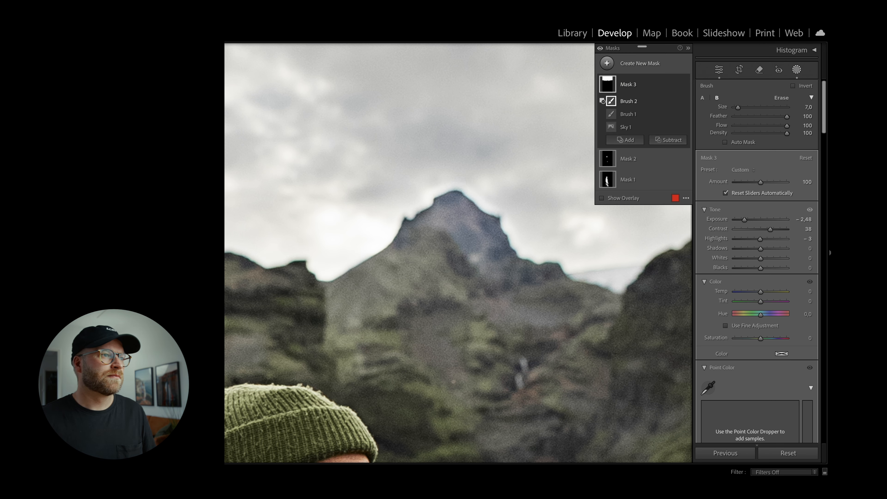
key("z")
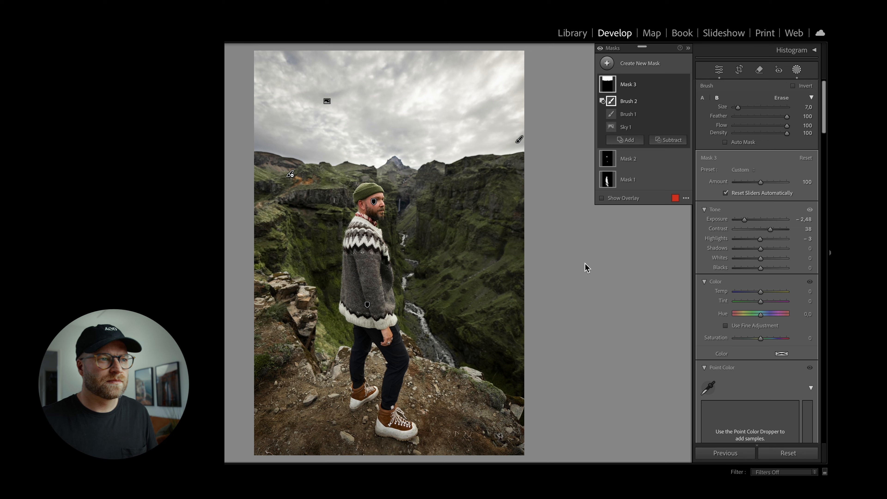
Step: Leave masking and compare the portrait including its darkened sky with the unedited version
key("/")
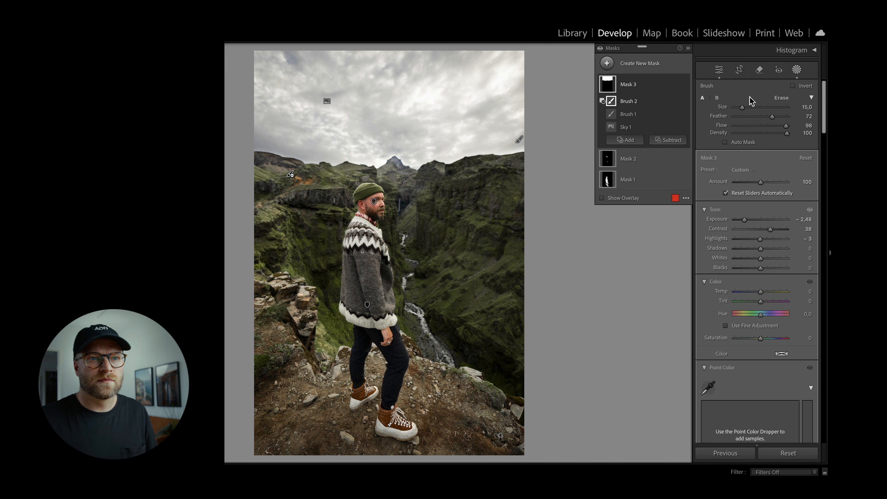
left_click(796, 72)
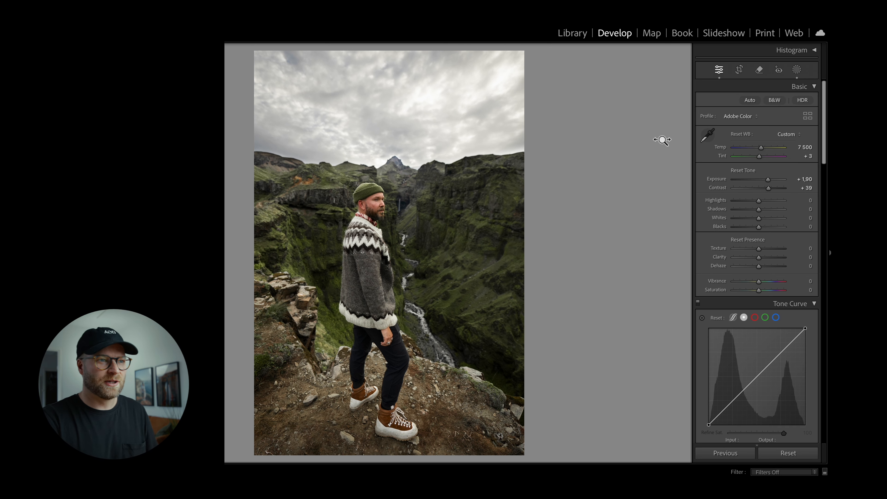
key("backslash")
key("backslash")
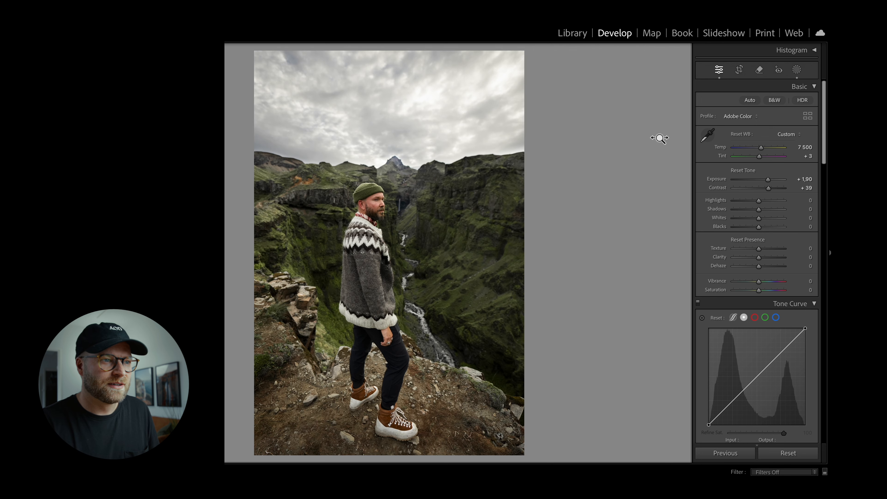
key("backslash")
key("backslash")
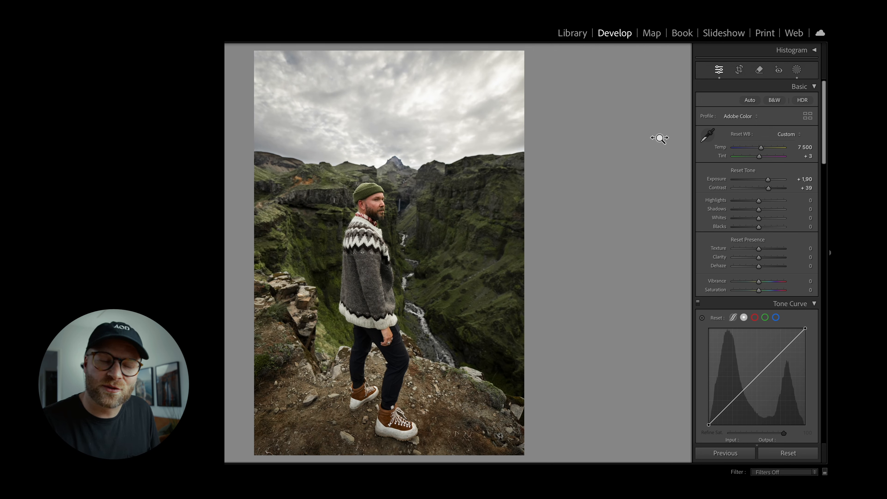
key("backslash")
key("backslash")
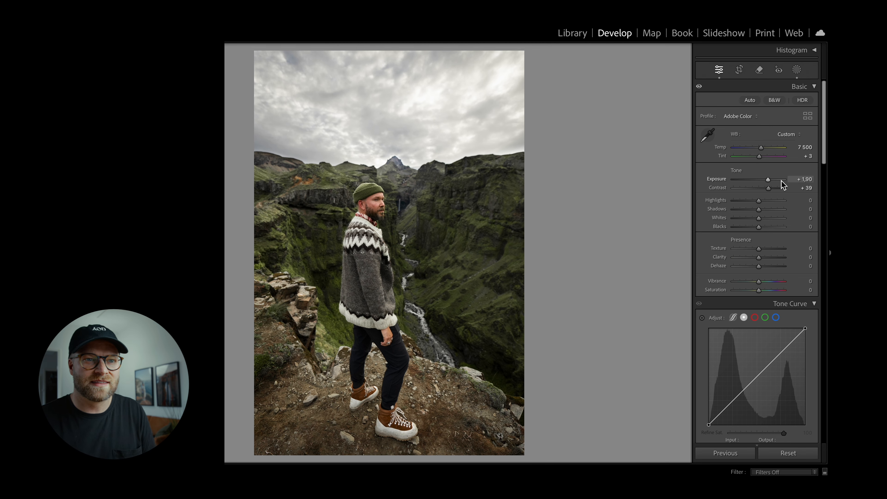
Step: Lower the portrait's global exposure to +1,80
key("Down")
key("Down")
key("Up")
left_click(798, 71)
left_click(798, 71)
Step: Heal the bright patches in the middle and right part of the sky with a size 16 Remove brush, and close the tool
left_click(434, 95)
left_click(436, 140)
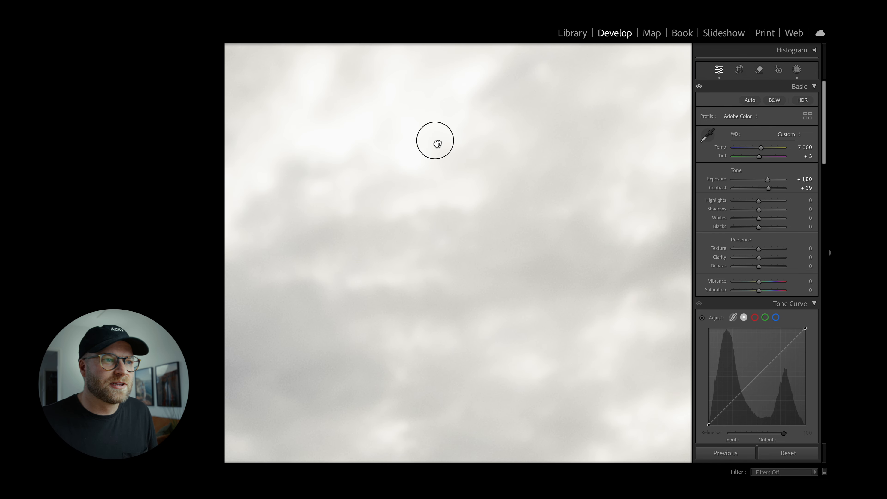
key("q")
scroll(430, 90, "up", 5)
mouse_move(405, 111)
left_mouse_down()
mouse_move(433, 86)
mouse_move(440, 101)
mouse_move(415, 118)
mouse_move(439, 116)
left_mouse_up()
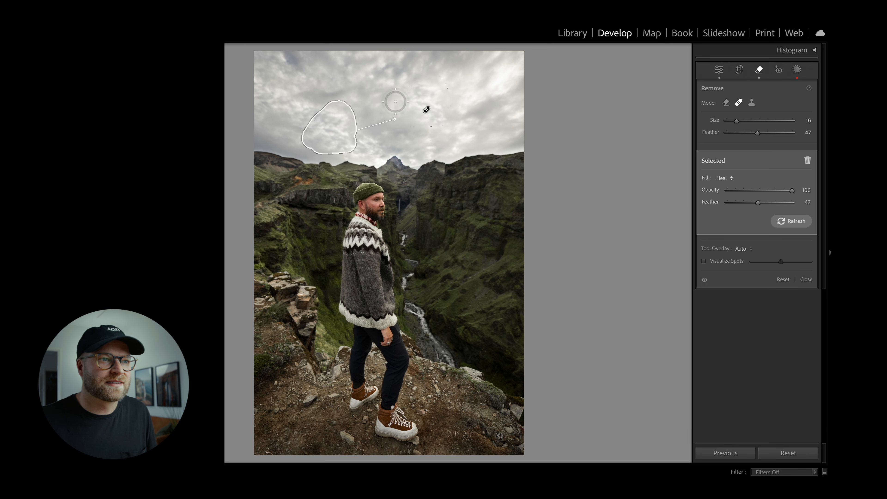
left_click_drag(477, 98, 513, 73)
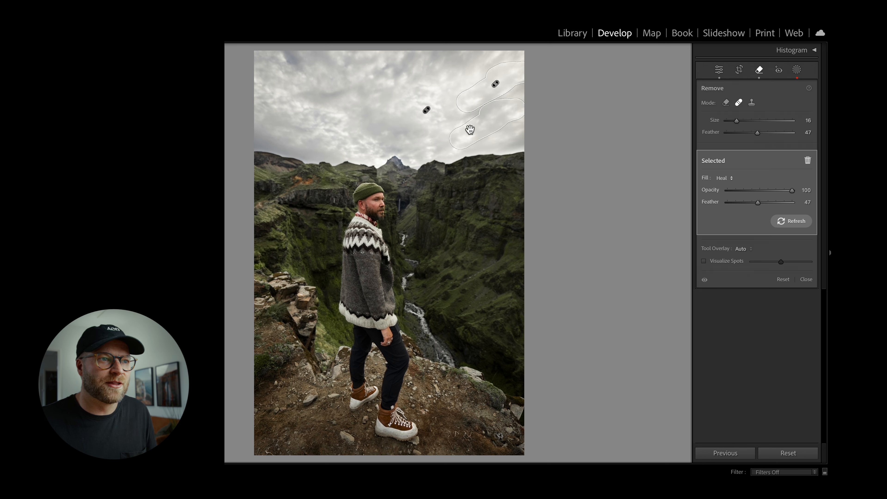
mouse_move(459, 120)
left_mouse_down()
mouse_move(452, 150)
mouse_move(474, 141)
left_mouse_up()
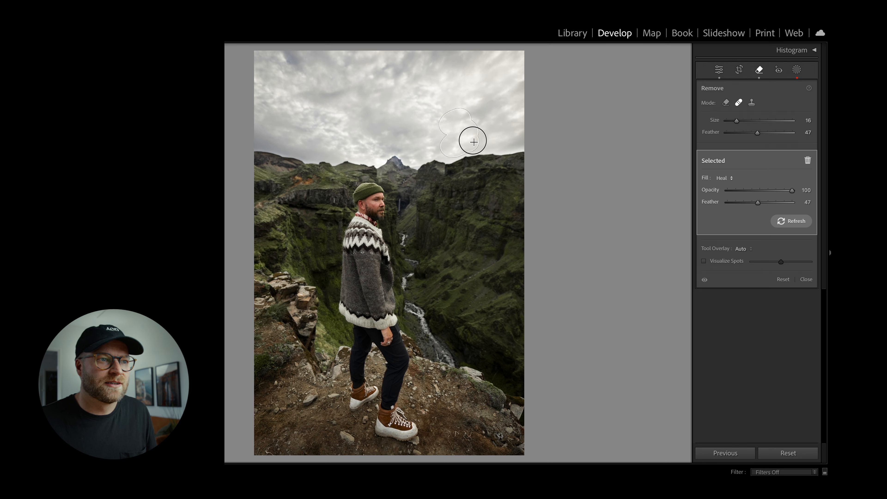
left_click(806, 280)
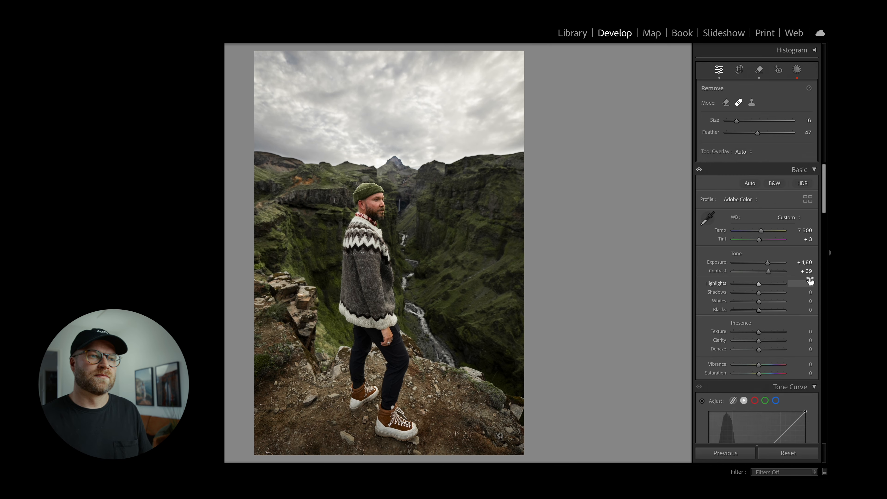
Step: Check the finished portrait against its before version several times
key("backslash")
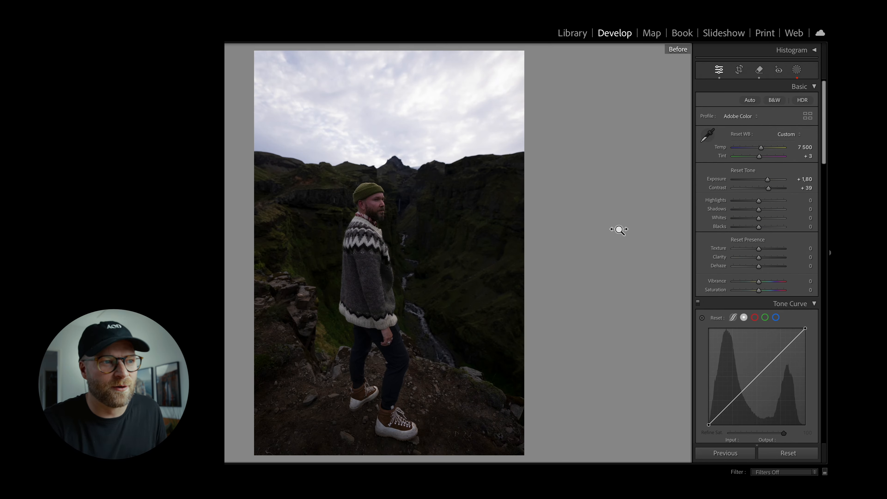
key("backslash")
key("backslash")
key("backslash")
key("backslash")
key("backslash")
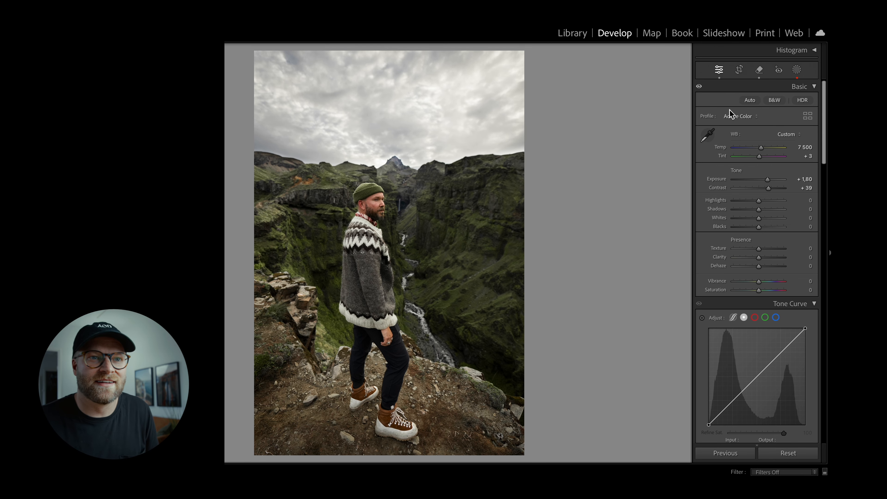
Step: Review the areas covered by the portrait's sky, skin and person masks, and leave masking
left_click(796, 69)
mouse_move(611, 86)
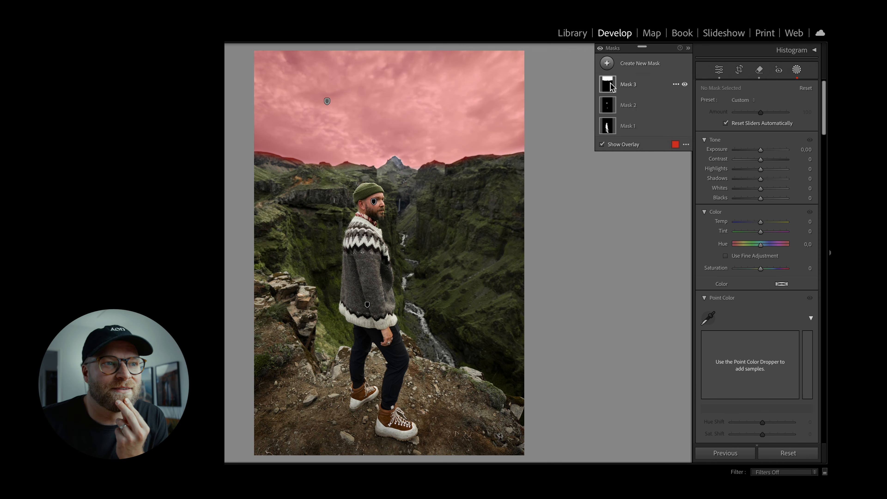
mouse_move(608, 107)
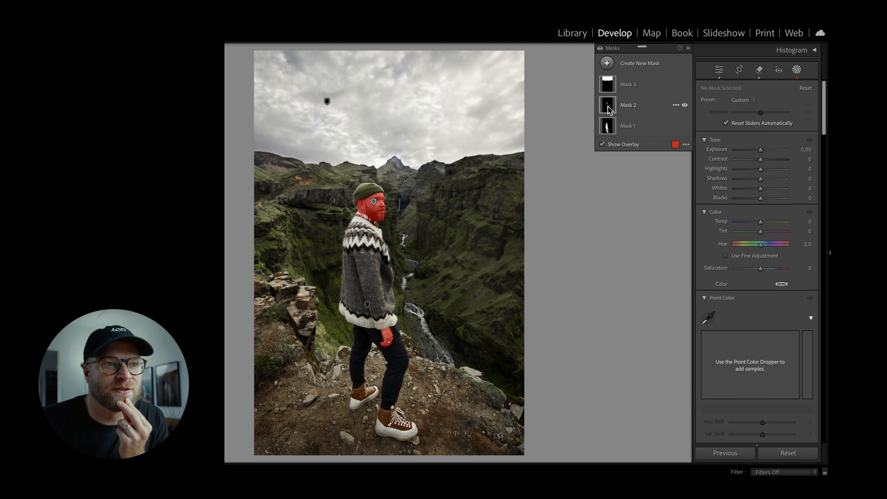
mouse_move(609, 128)
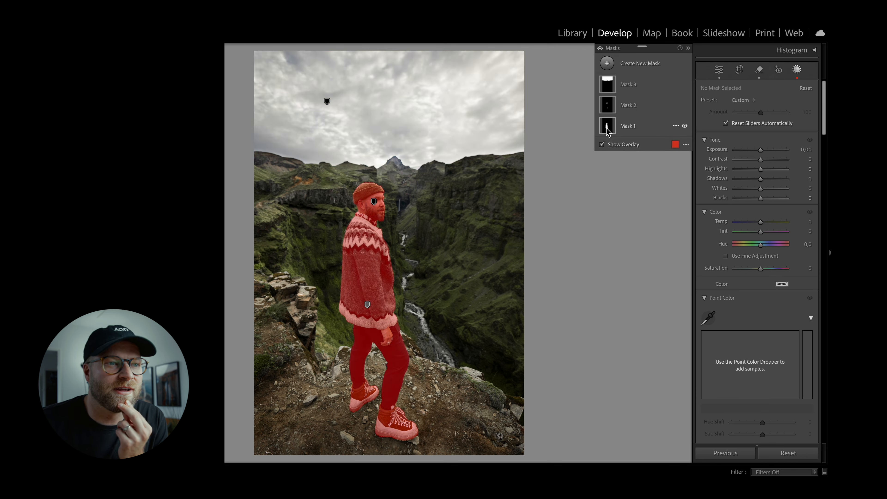
left_click(799, 73)
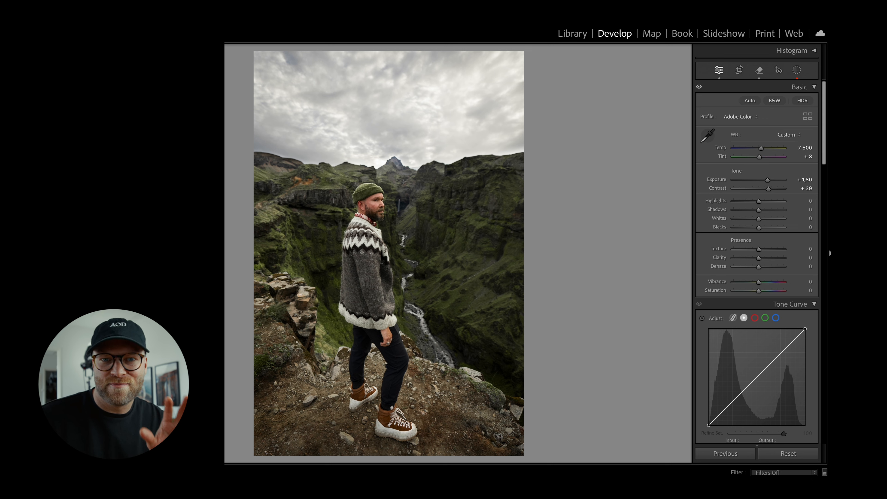
Step: Go to the backlit mountain photo and create separate landscape masks for Sky and Mountains
key("Right")
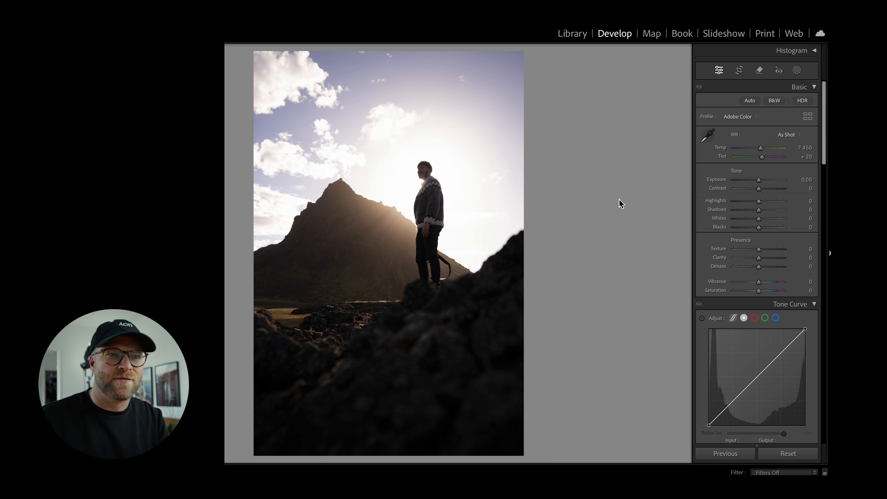
left_click(800, 73)
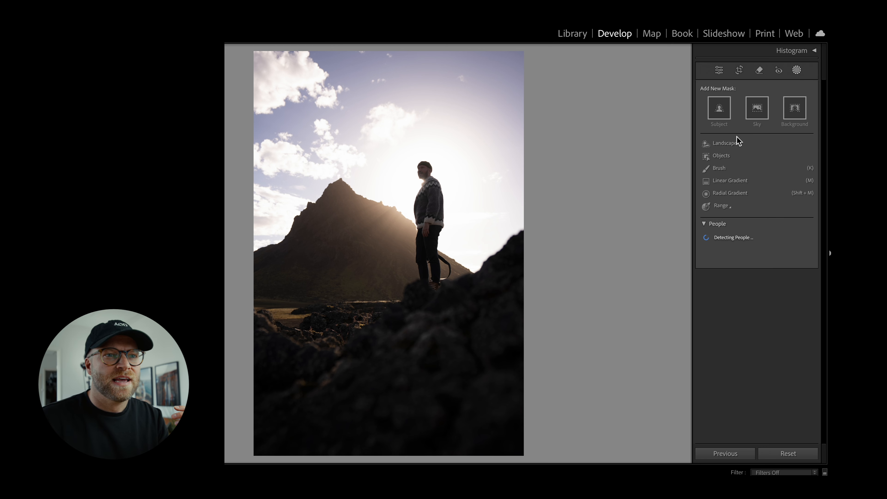
left_click(727, 143)
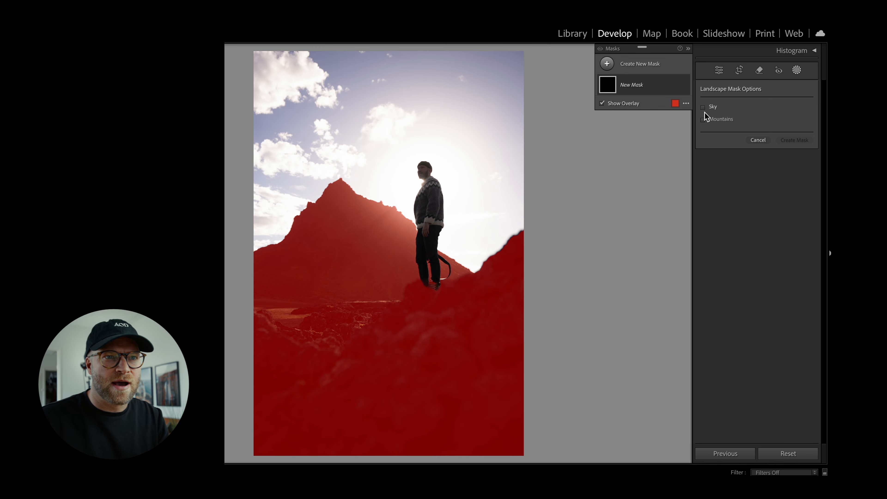
left_click(704, 109)
left_click(704, 119)
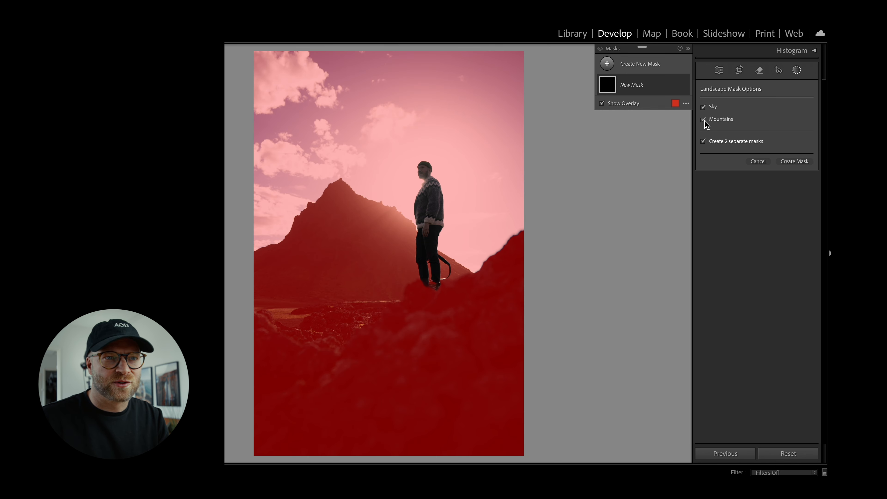
left_click(793, 161)
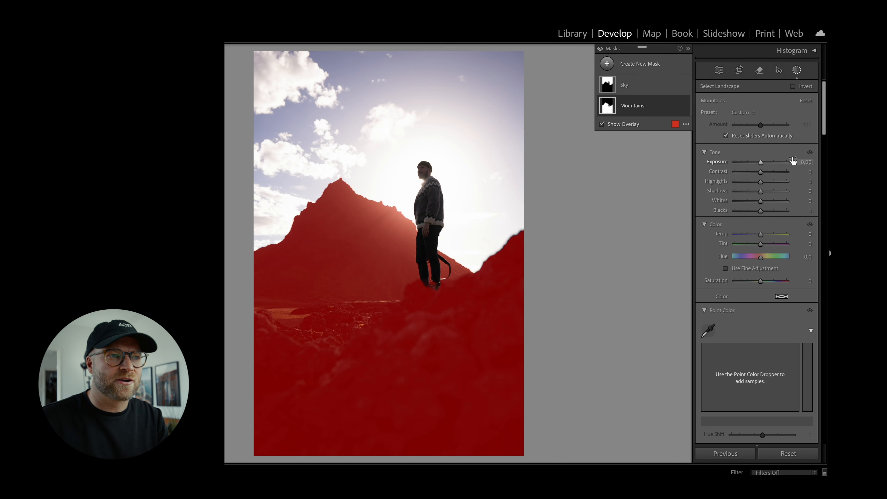
Step: Add a Select Subject mask for the standing man and hide the mask overlay
left_click(601, 124)
left_click(607, 64)
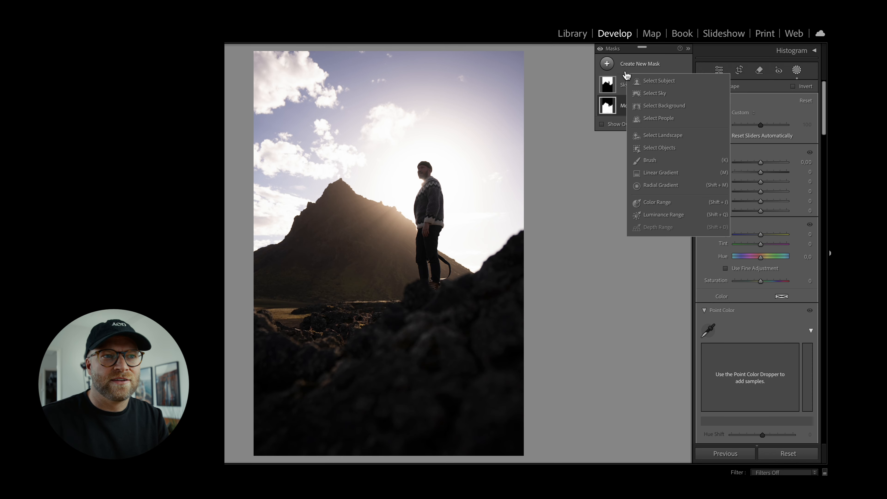
left_click(639, 82)
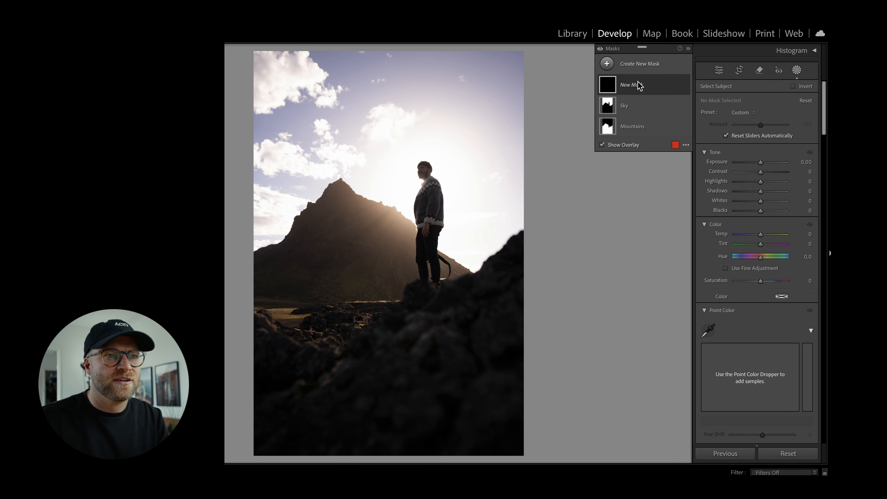
left_click(603, 147)
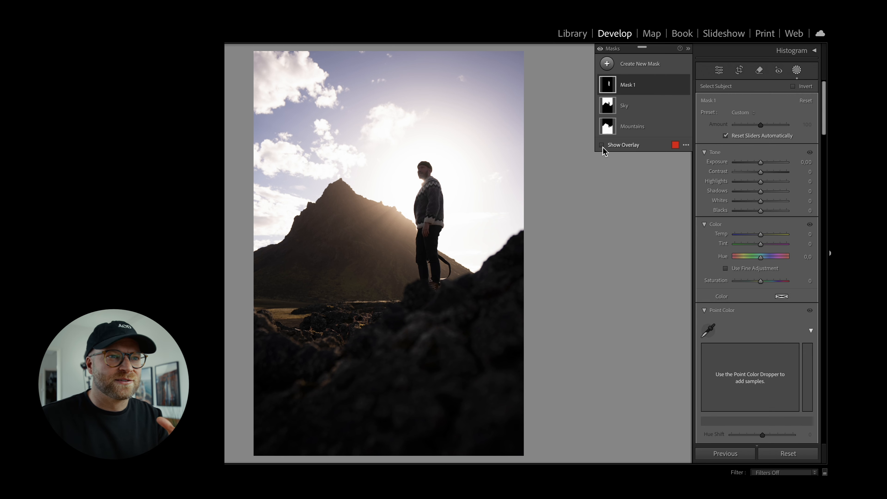
Step: Adjust the Sky mask to tint −43, highlights −61 and exposure 0,30
left_click(625, 106)
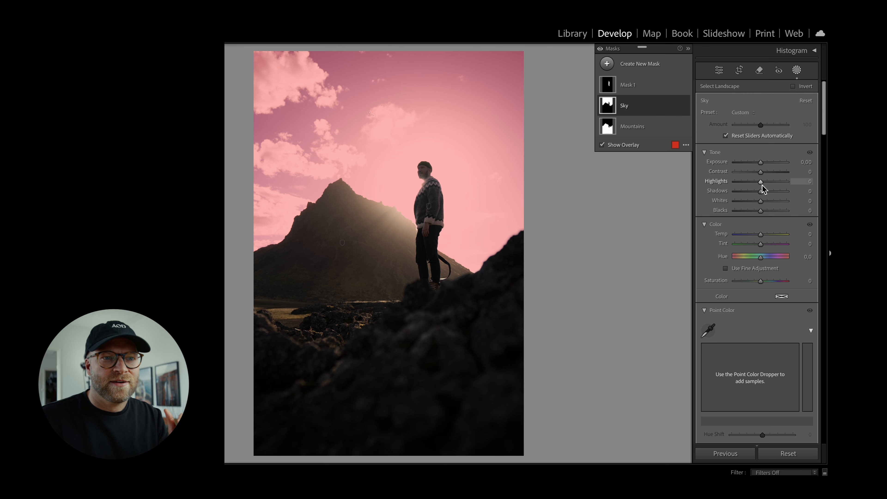
left_click_drag(761, 245, 758, 245)
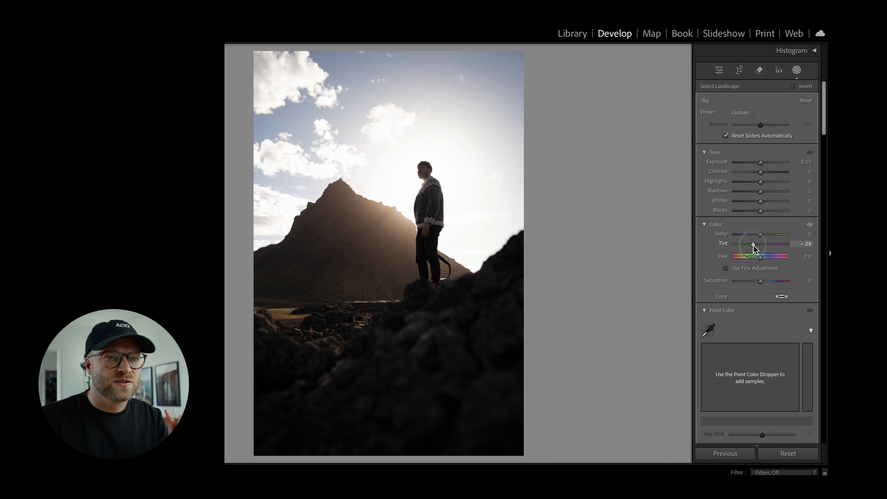
left_click_drag(753, 246, 749, 246)
mouse_move(761, 183)
left_mouse_down()
mouse_move(748, 185)
mouse_move(763, 163)
mouse_move(745, 181)
left_mouse_up()
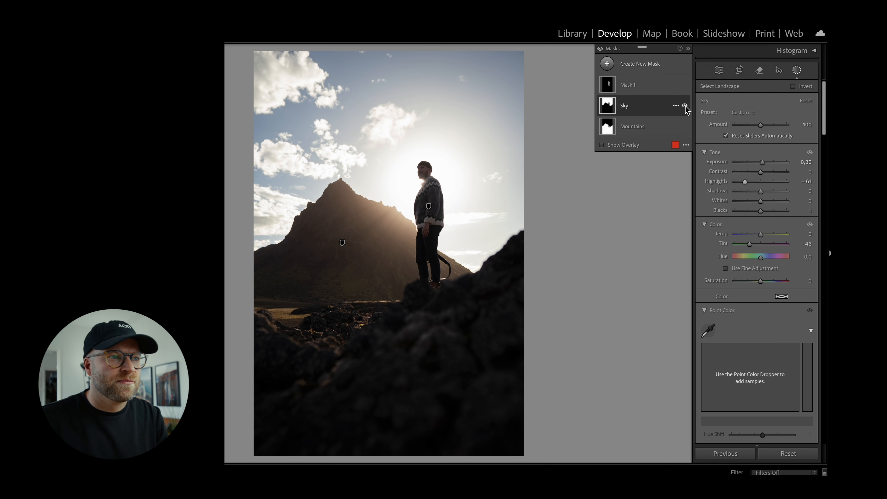
Step: Compare the photo with and without the Sky mask's adjustments, leaving the mask on
left_click(685, 106)
left_click(685, 105)
left_click(685, 105)
left_click(685, 106)
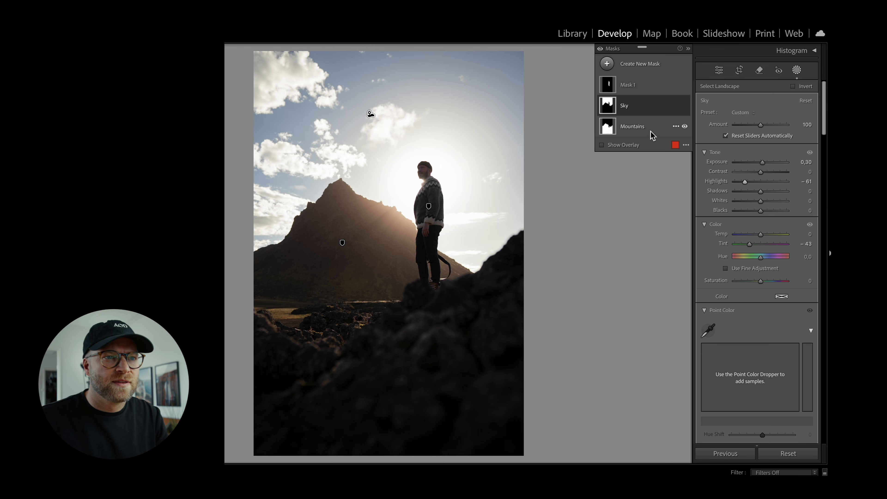
Step: Raise the exposure of the Mountains mask to 1,00
left_click(653, 132)
left_click_drag(761, 164, 765, 163)
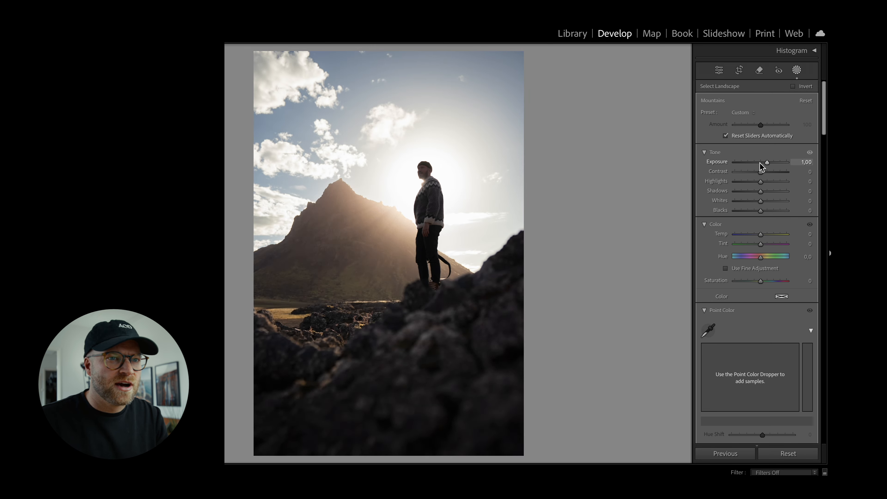